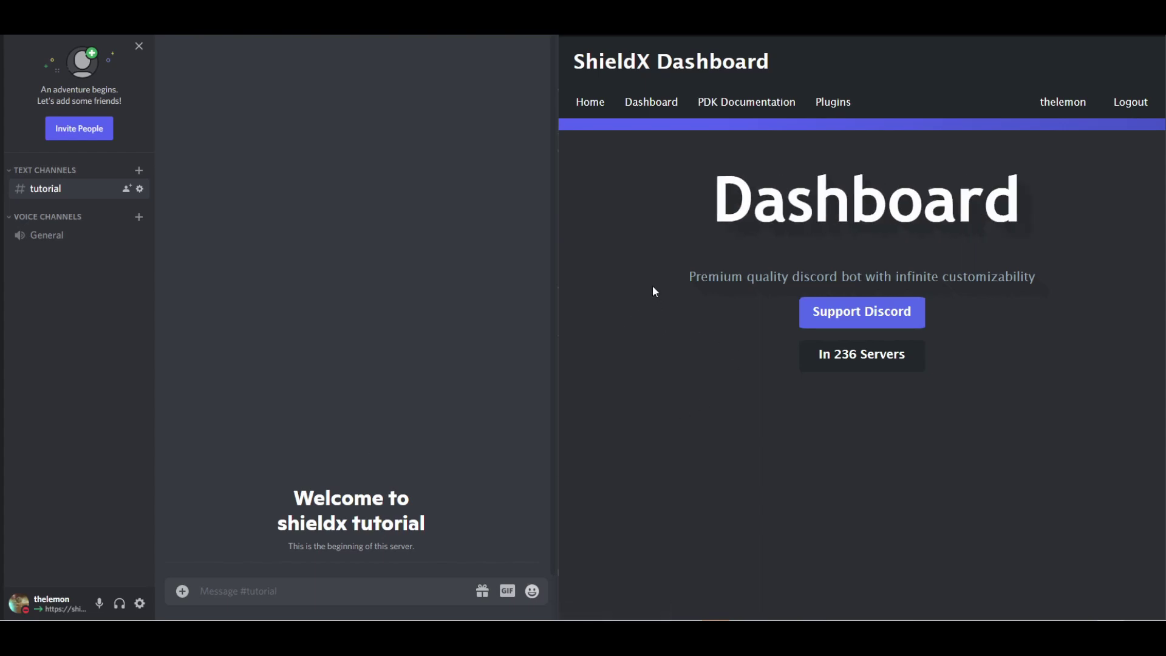
click(654, 113)
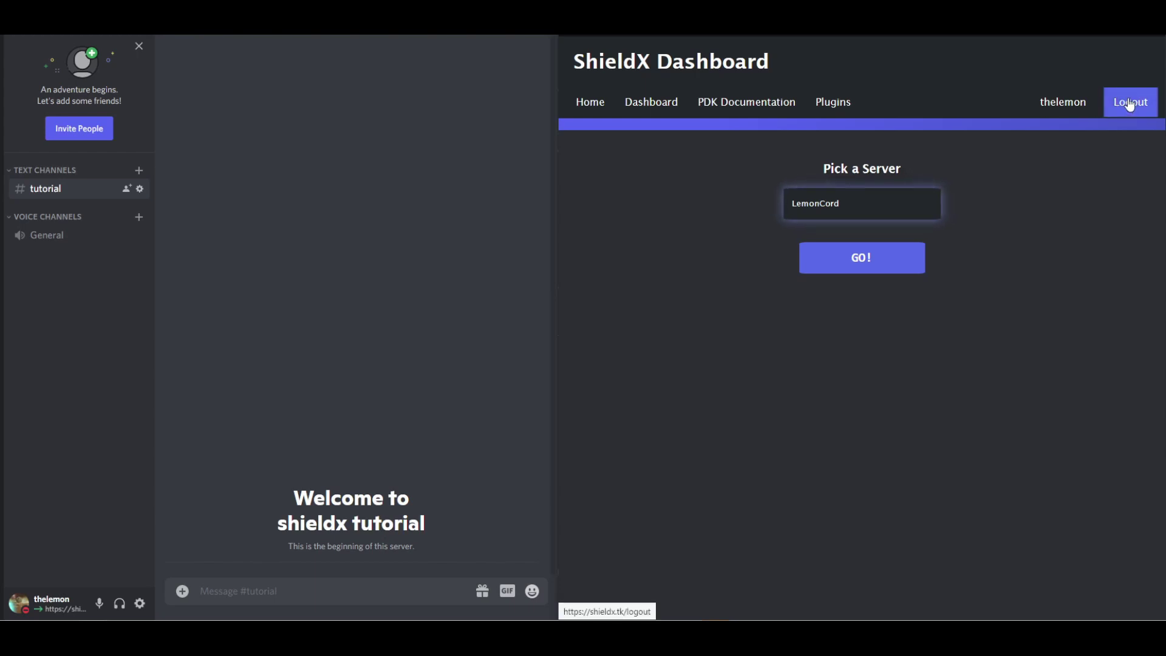
double_click(1068, 101)
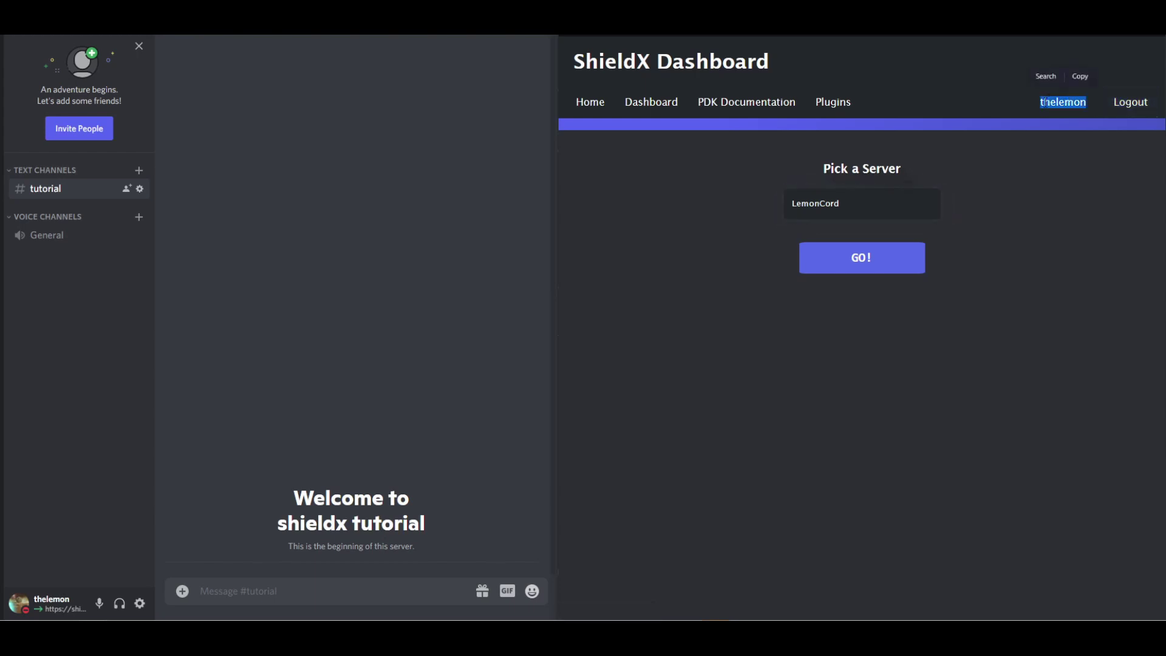
click(972, 143)
click(889, 204)
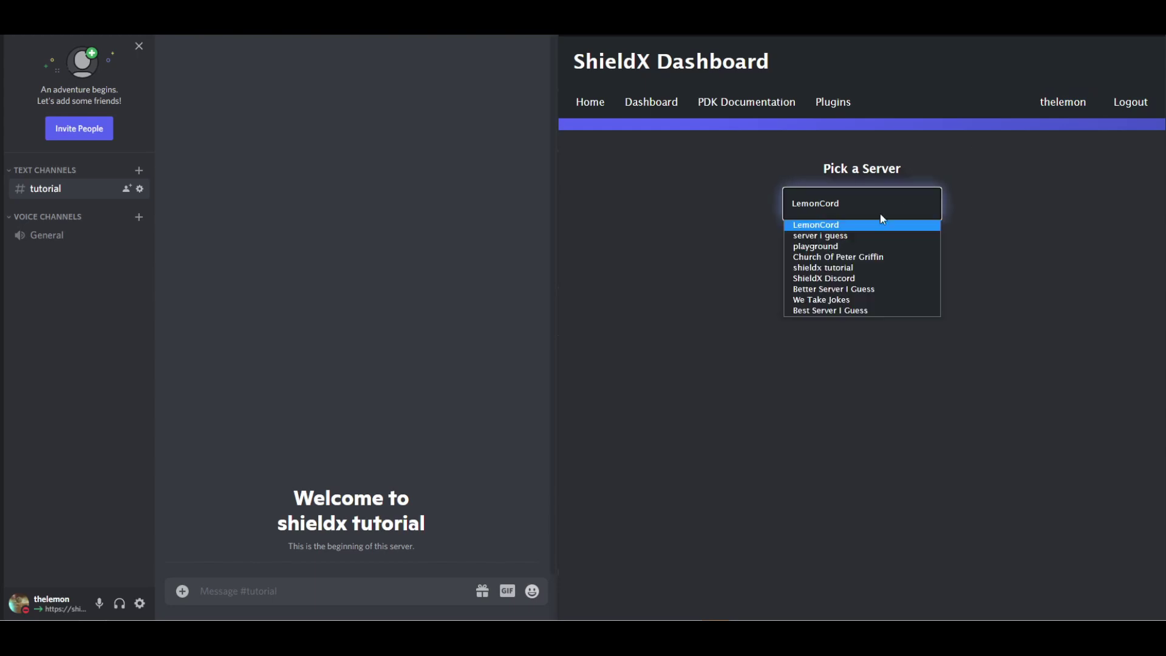
click(861, 267)
Step: Load shieldx tutorial's General Settings and switch on Members can Create Teams, joining price 0
click(863, 275)
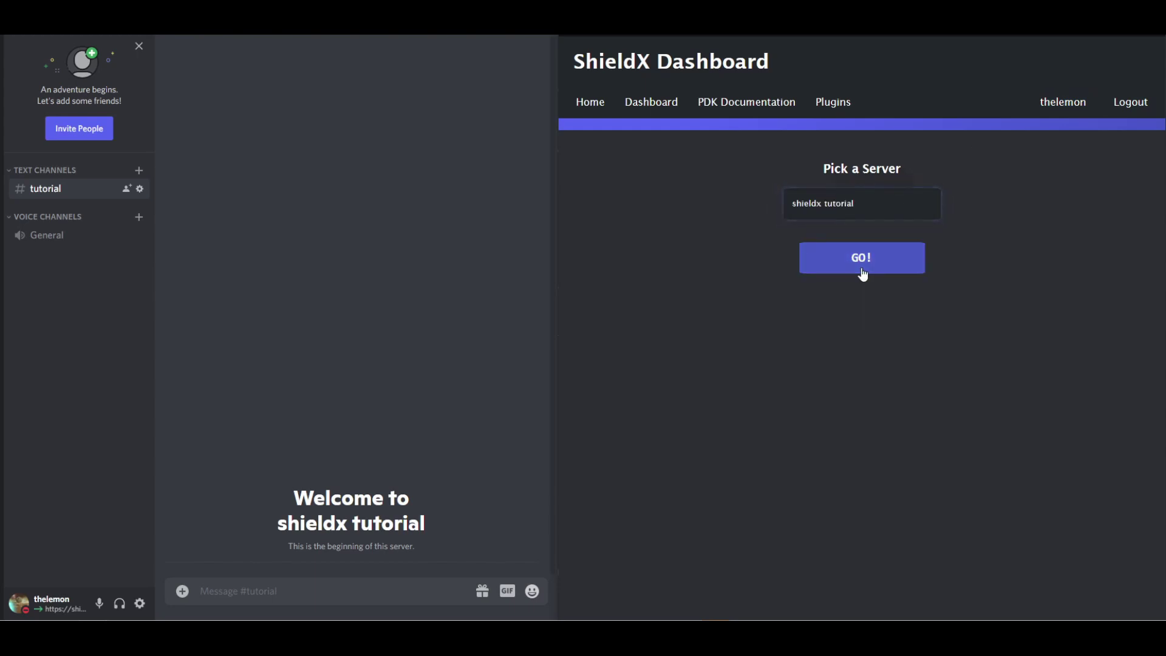
scroll(862, 275, down, 3)
scroll(863, 274, up, 3)
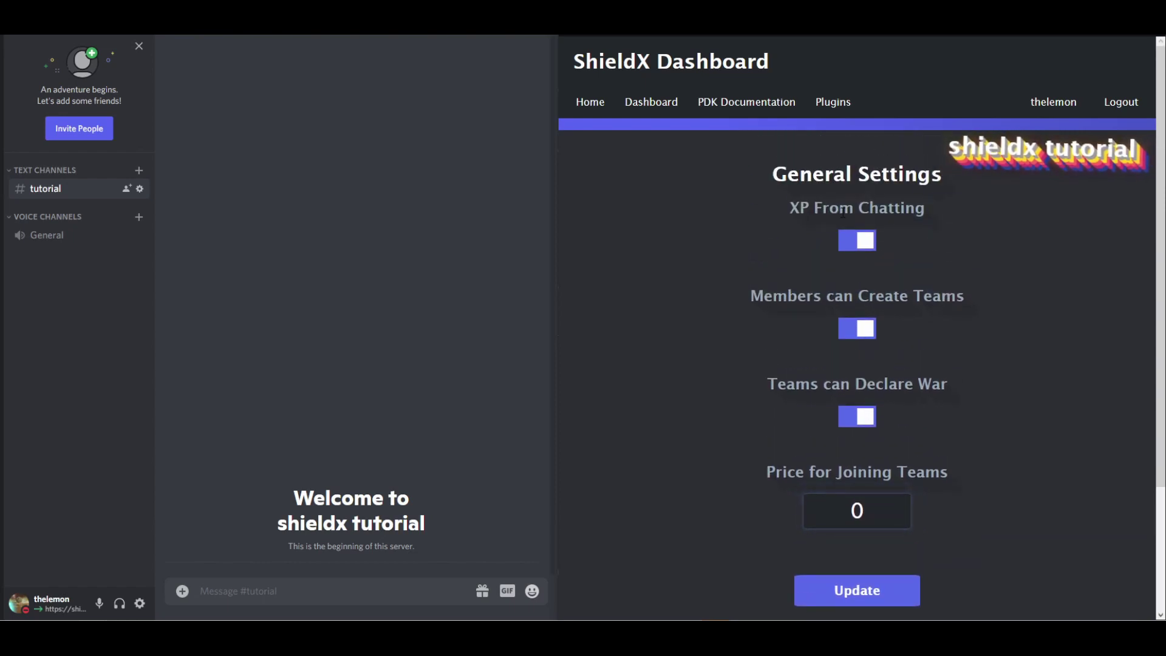
click(863, 326)
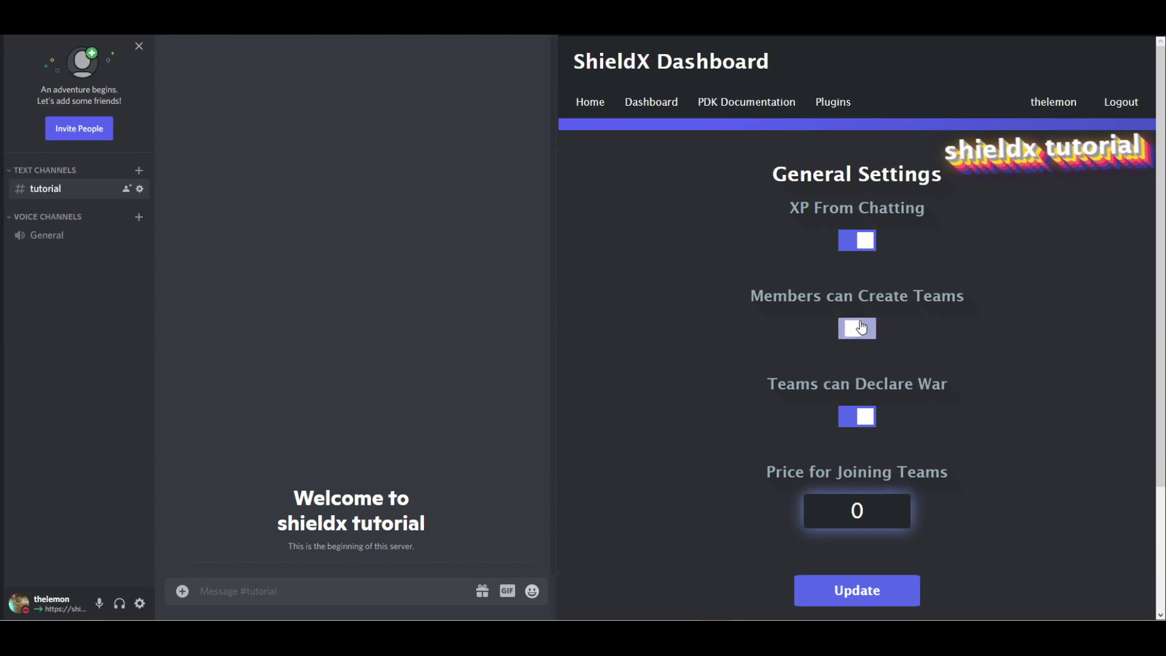
click(879, 500)
scroll(874, 473, down, 3)
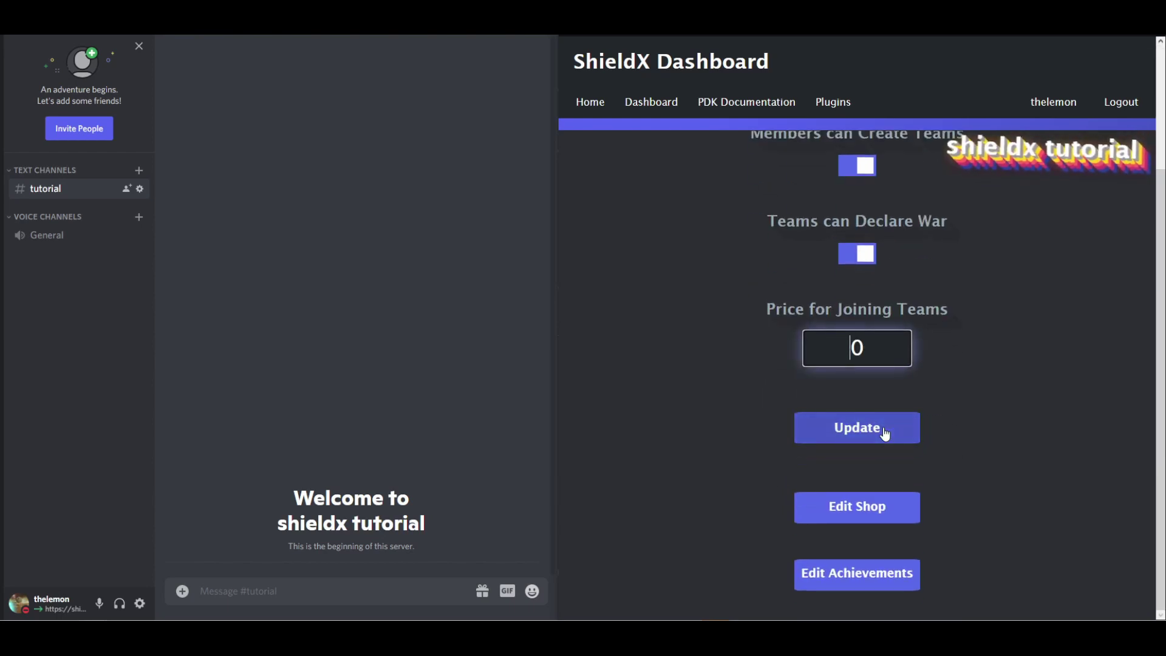
Step: Open Shop Settings, then send sx.shop and sx.achievements in Discord to confirm both are empty
click(891, 517)
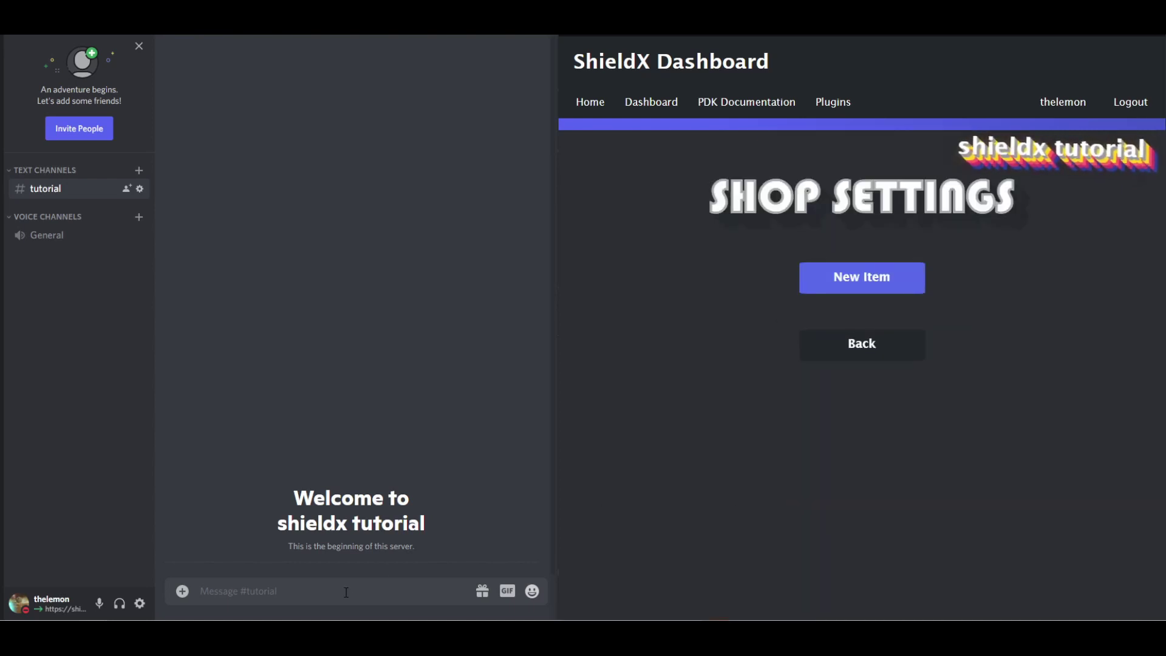
text(sx.shop)
key(Return)
text(sx.achie)
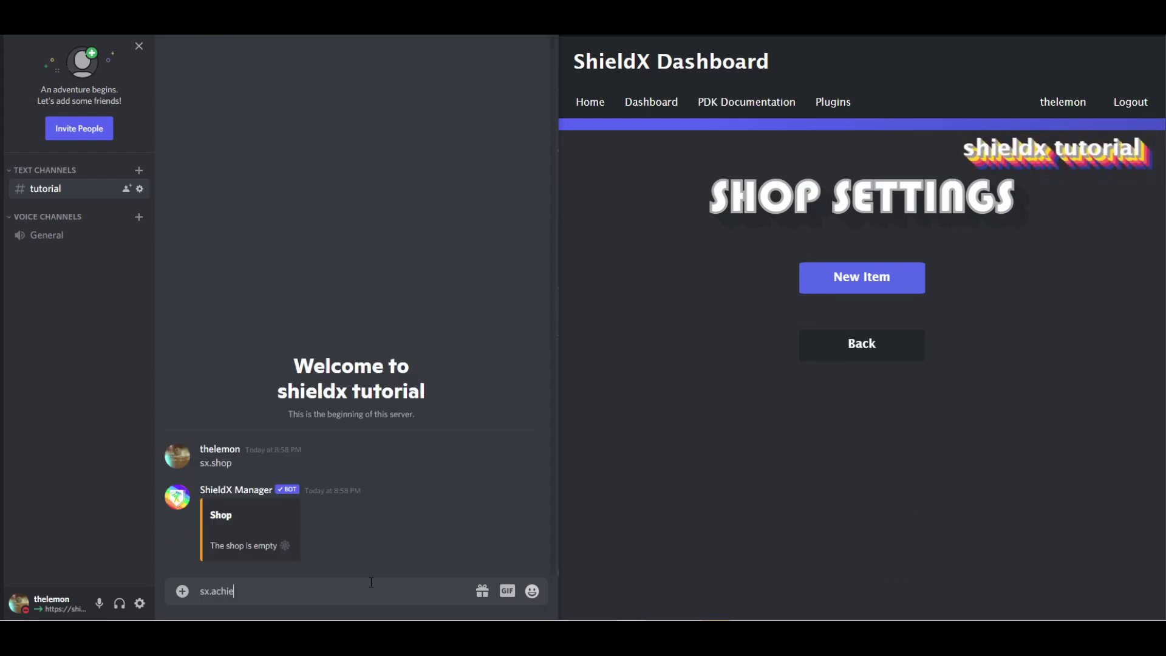
text(vements)
key(Return)
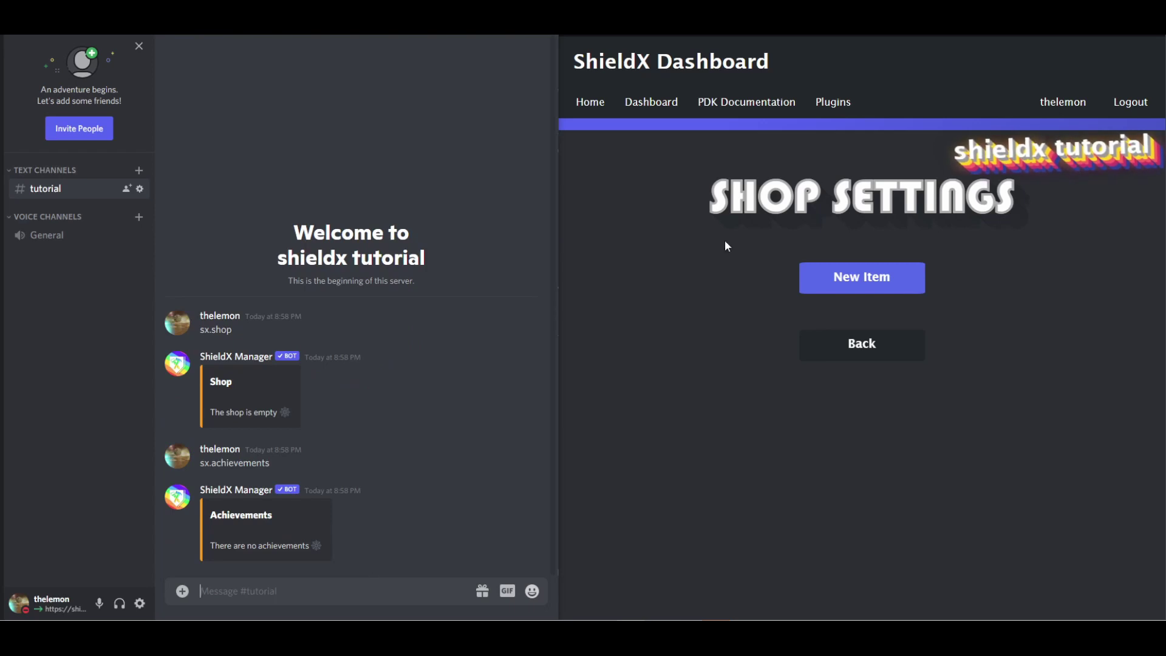
drag(770, 199, 756, 240)
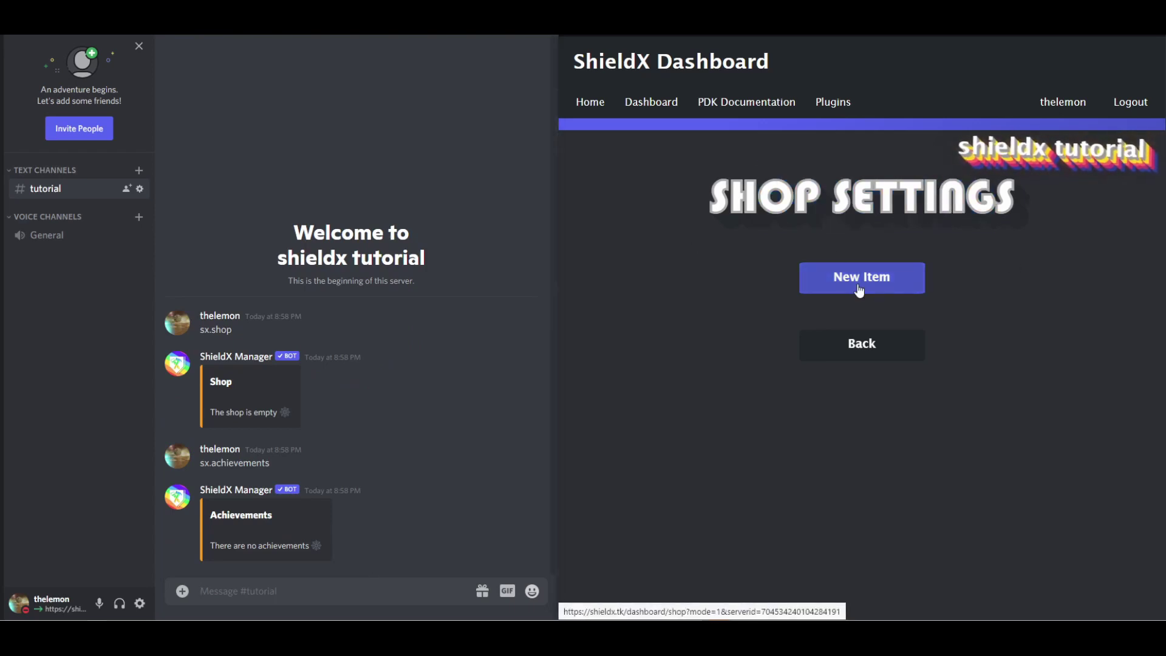
Step: Start a new shop item named Triangle with cost 3 and Limited switched on
click(841, 278)
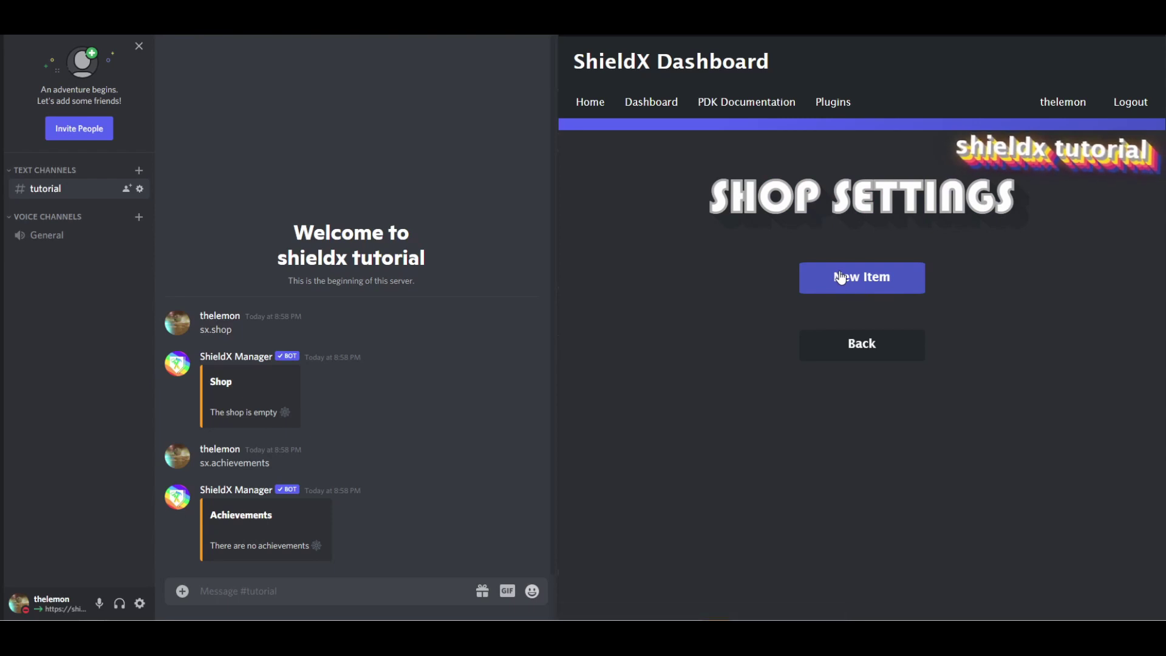
scroll(760, 285, down, 1)
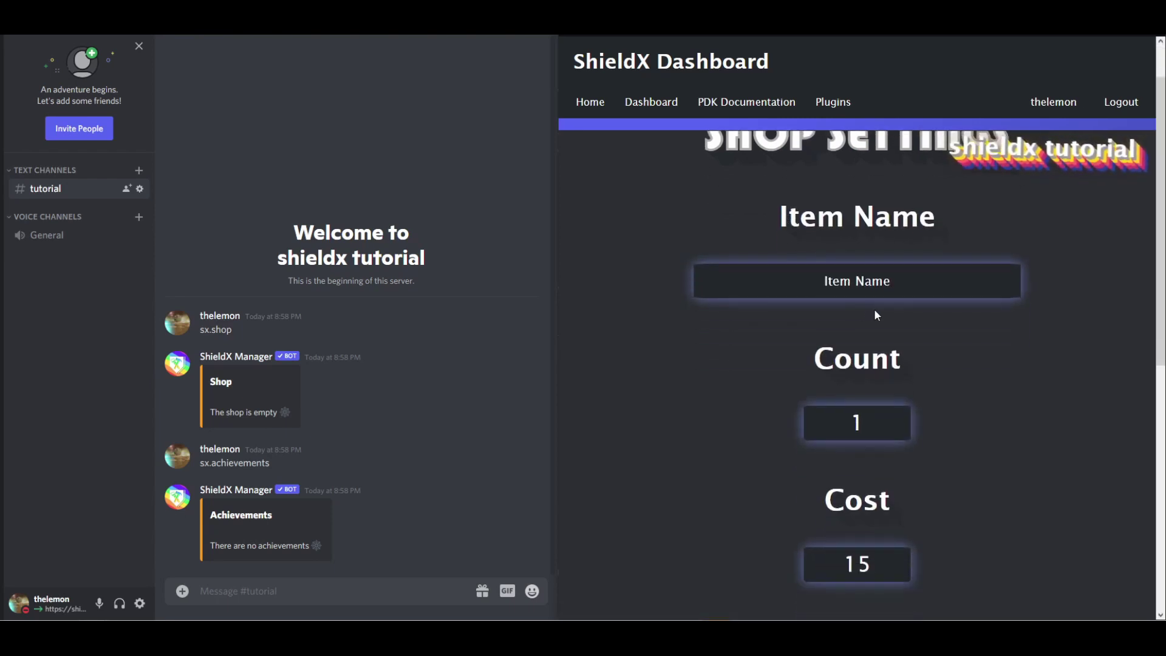
drag(891, 283, 832, 281)
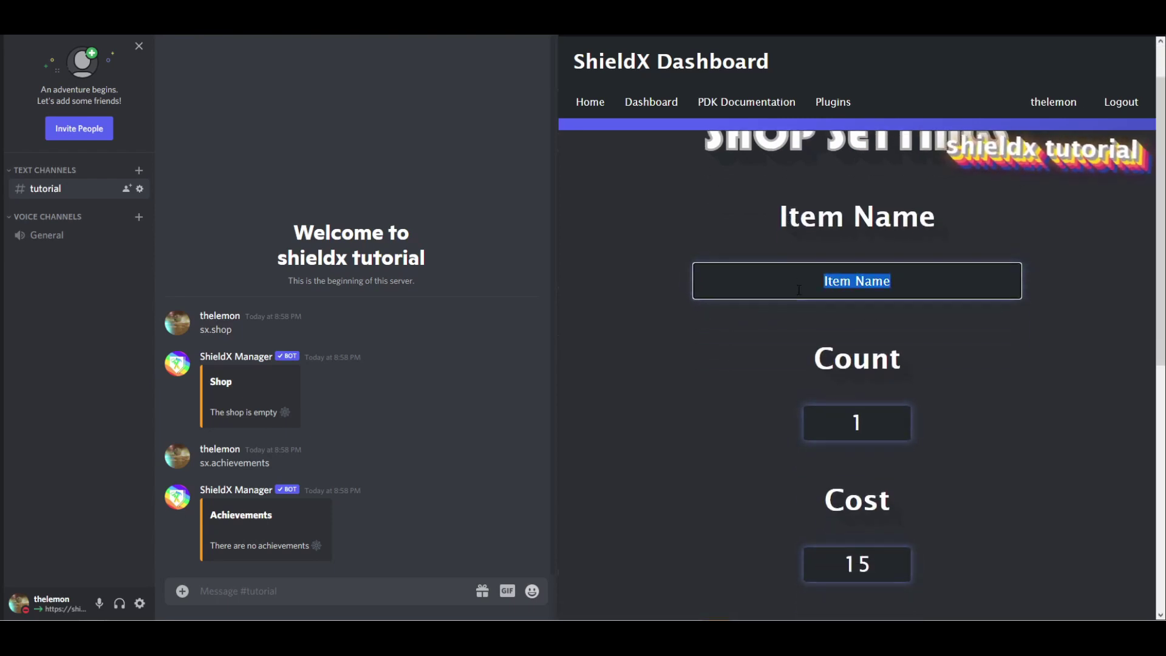
text(Triangle)
scroll(799, 290, down, 3)
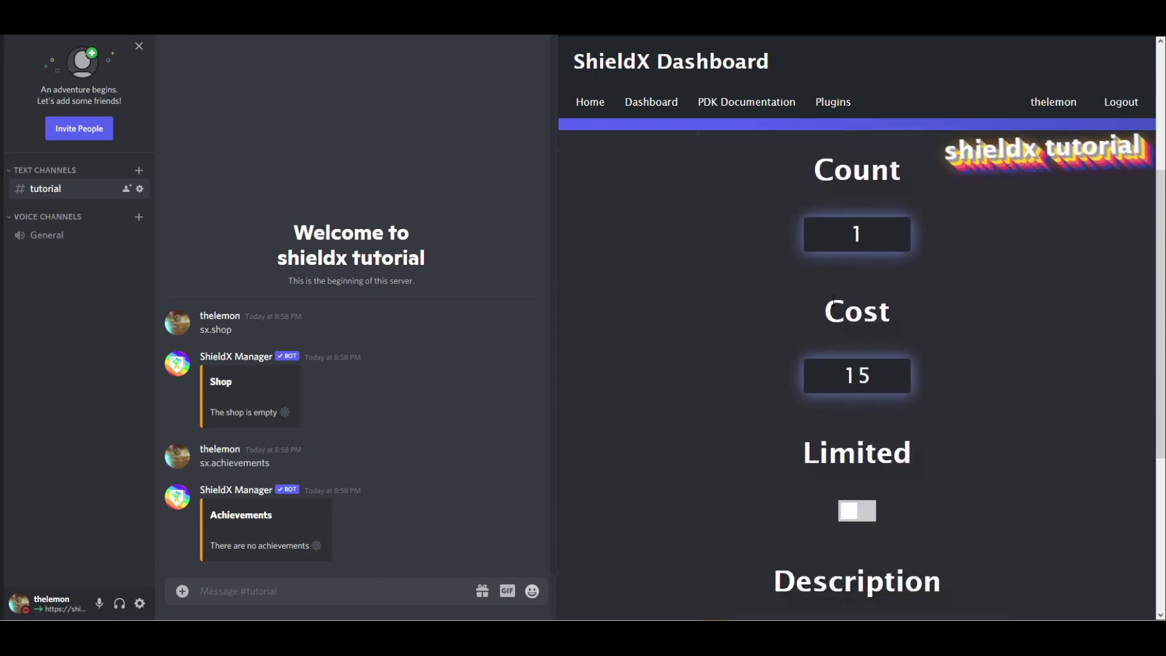
double_click(857, 375)
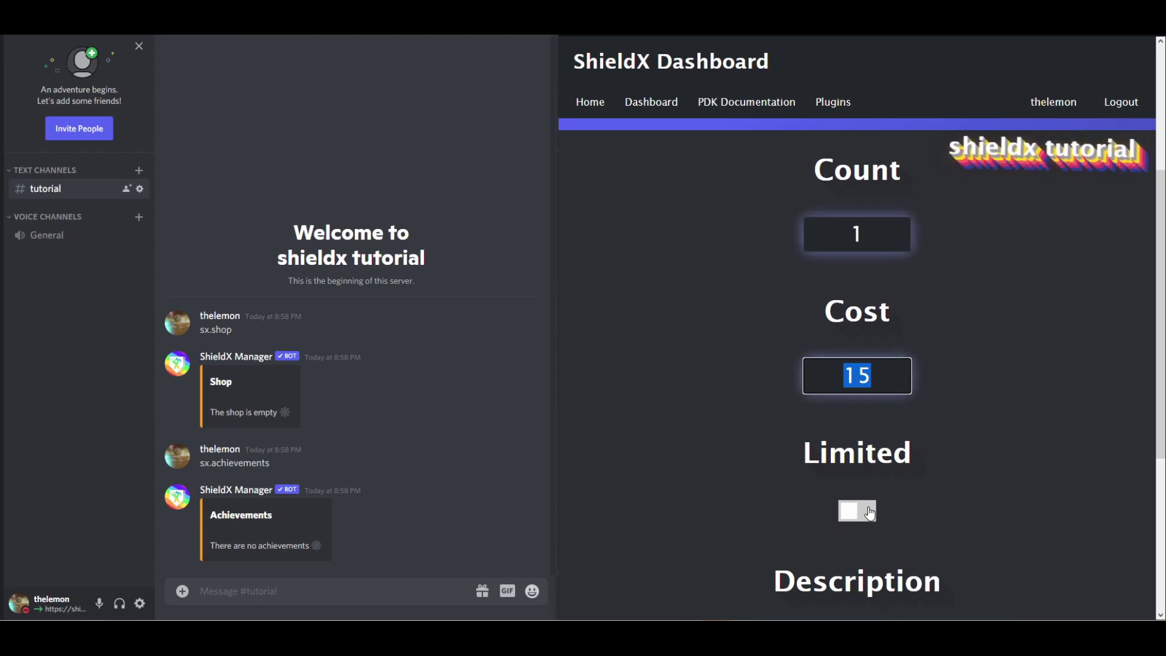
click(875, 376)
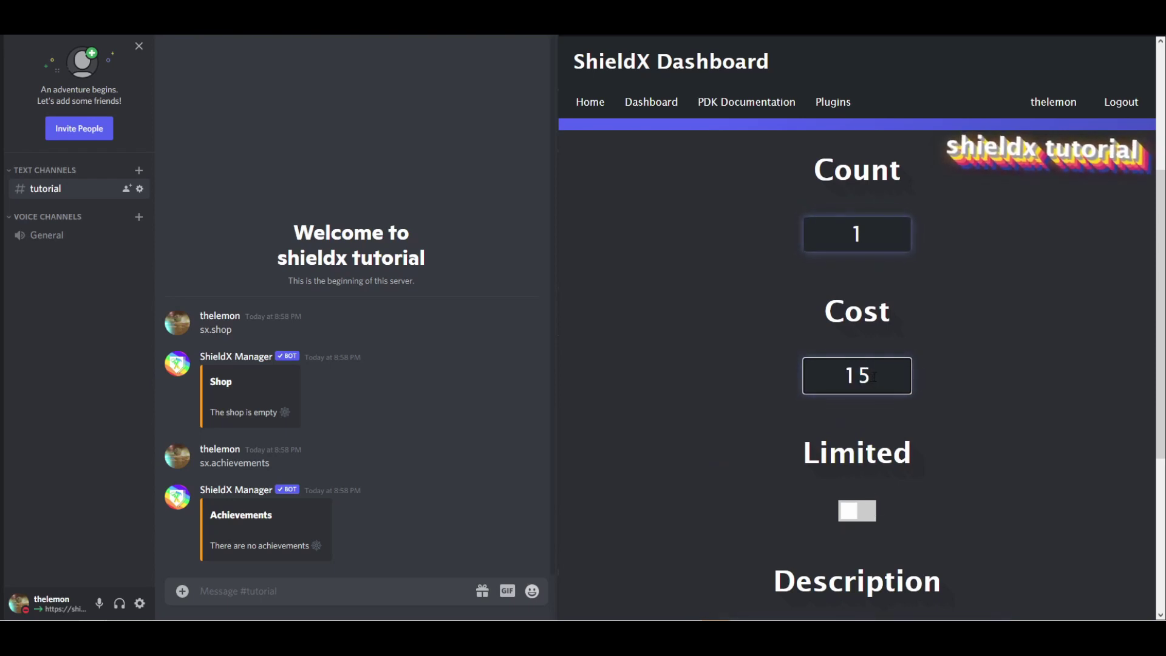
key(BackSpace)
key(BackSpace)
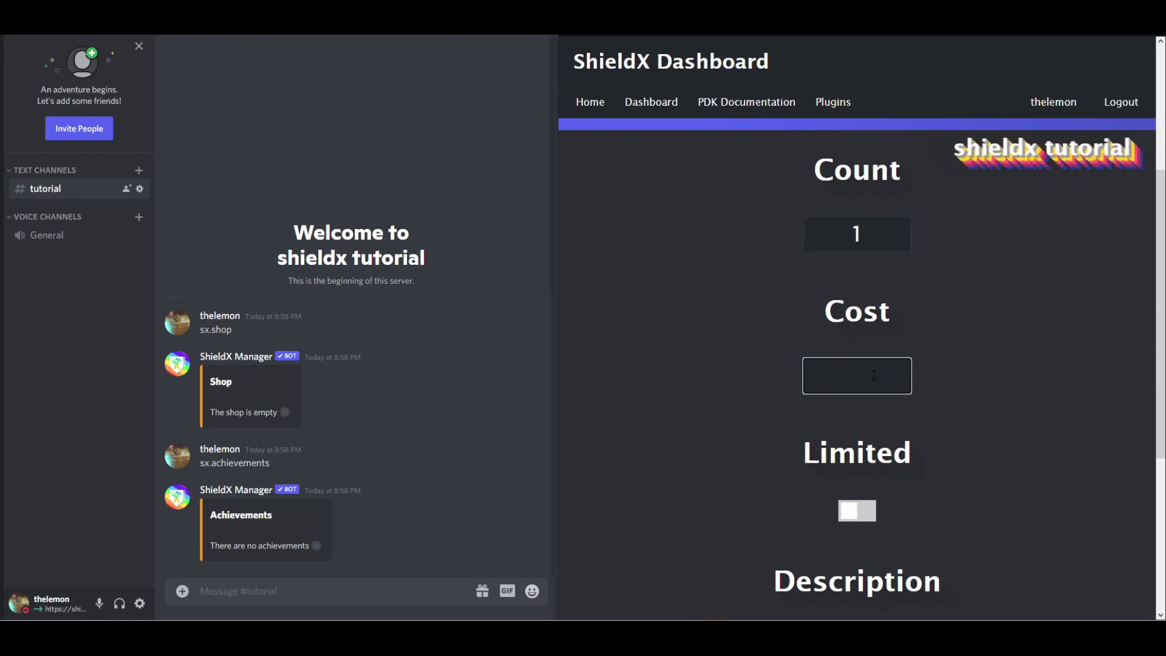
text(3)
scroll(864, 486, down, 3)
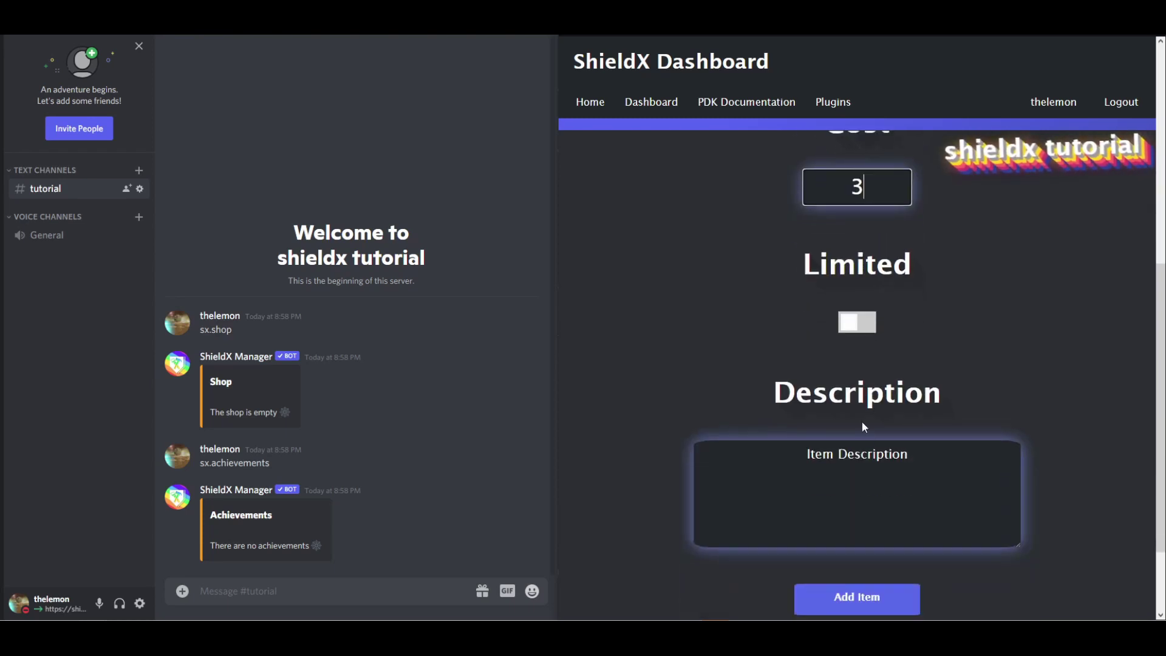
click(869, 327)
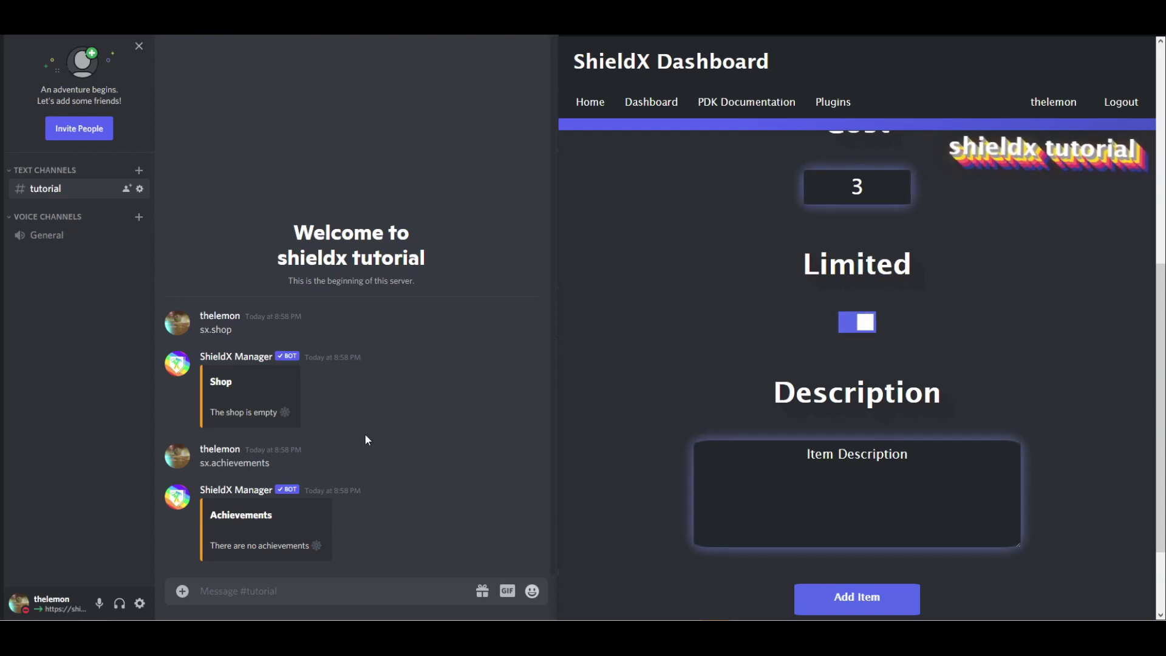
Step: Give Triangle the description 'It's a triangle!' and a count of 3
drag(931, 457, 799, 456)
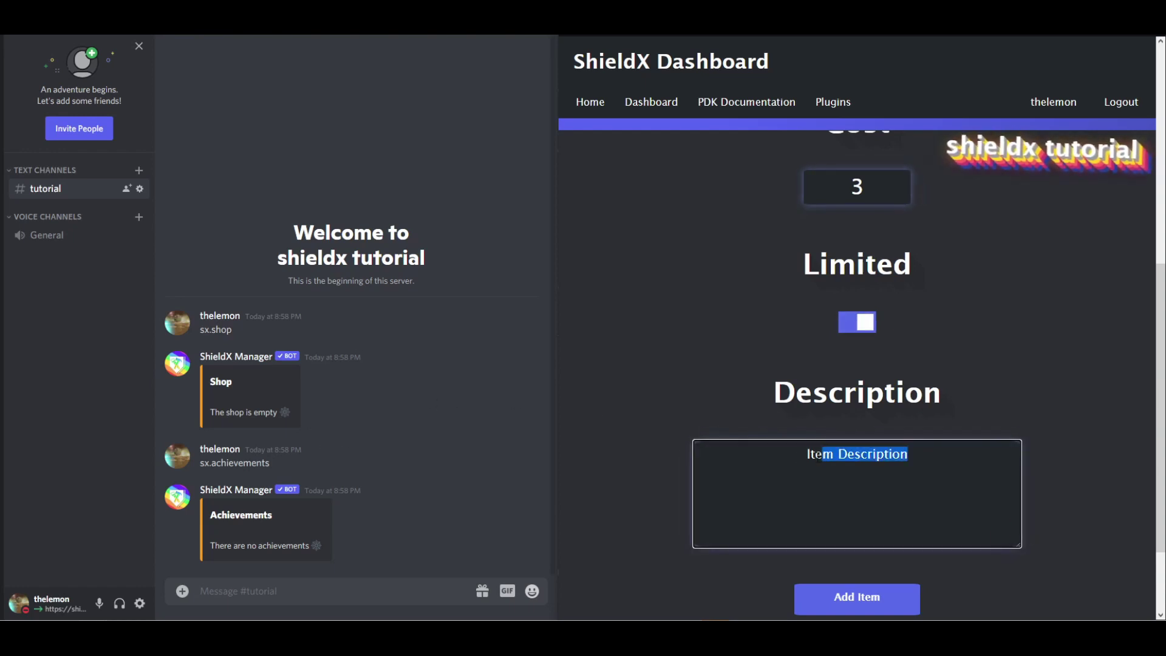
text(It')
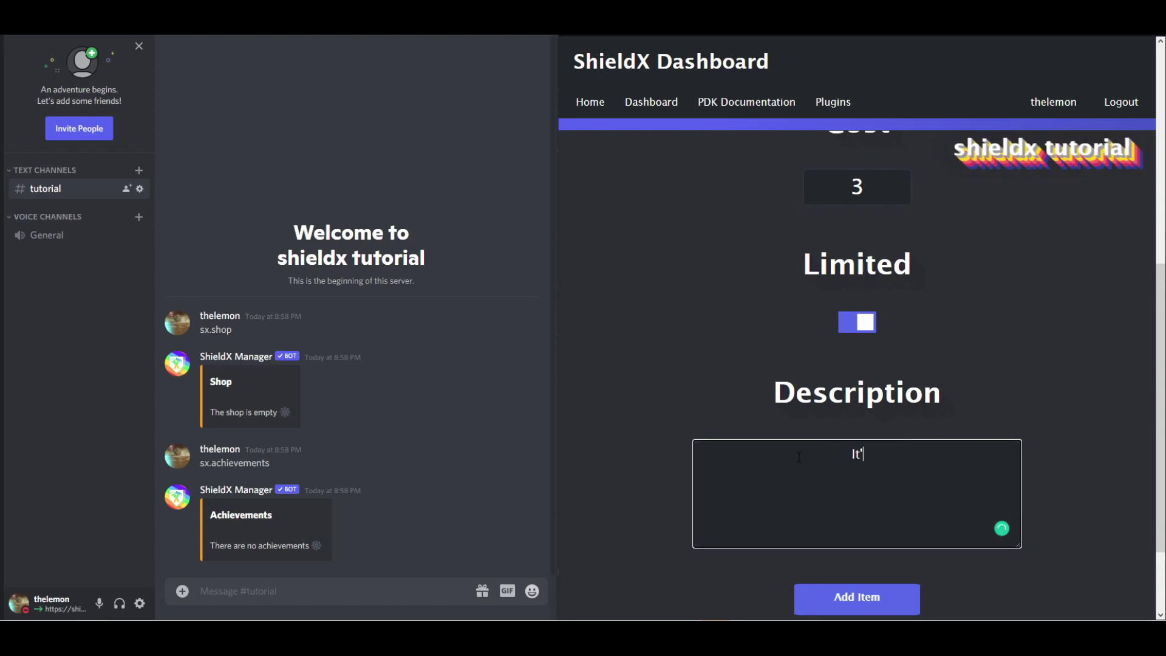
text(s a triangll;)
key(BackSpace)
key(BackSpace)
text(e!)
scroll(799, 459, up, 5)
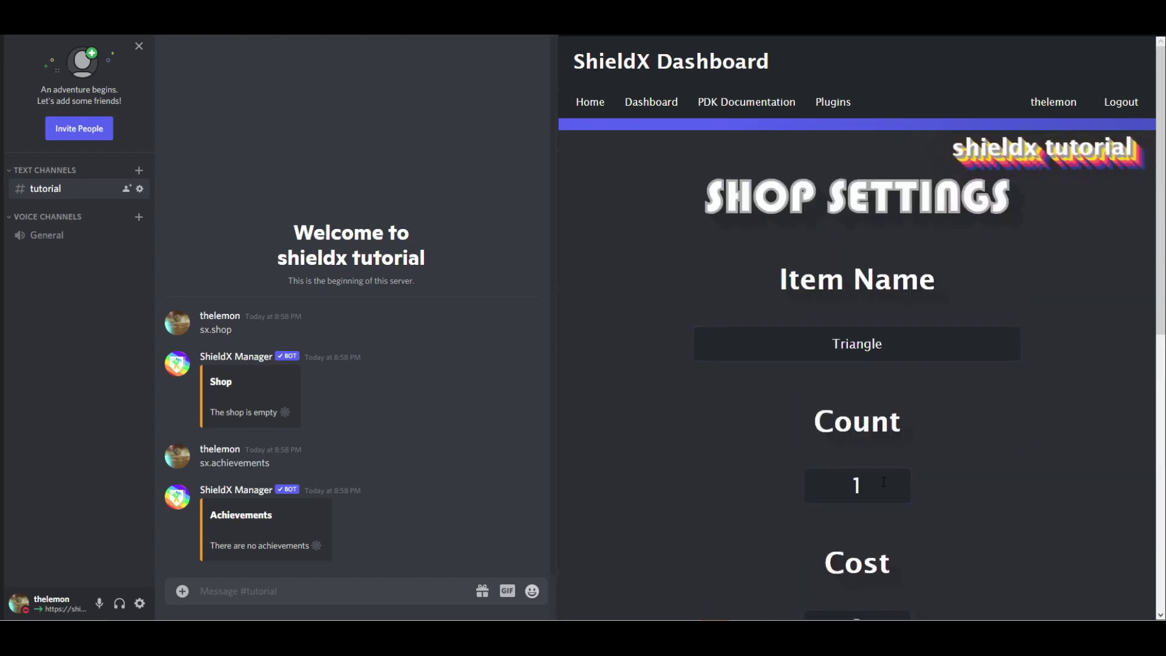
click(884, 482)
key(ctrl+a)
text(3)
scroll(936, 414, down, 4)
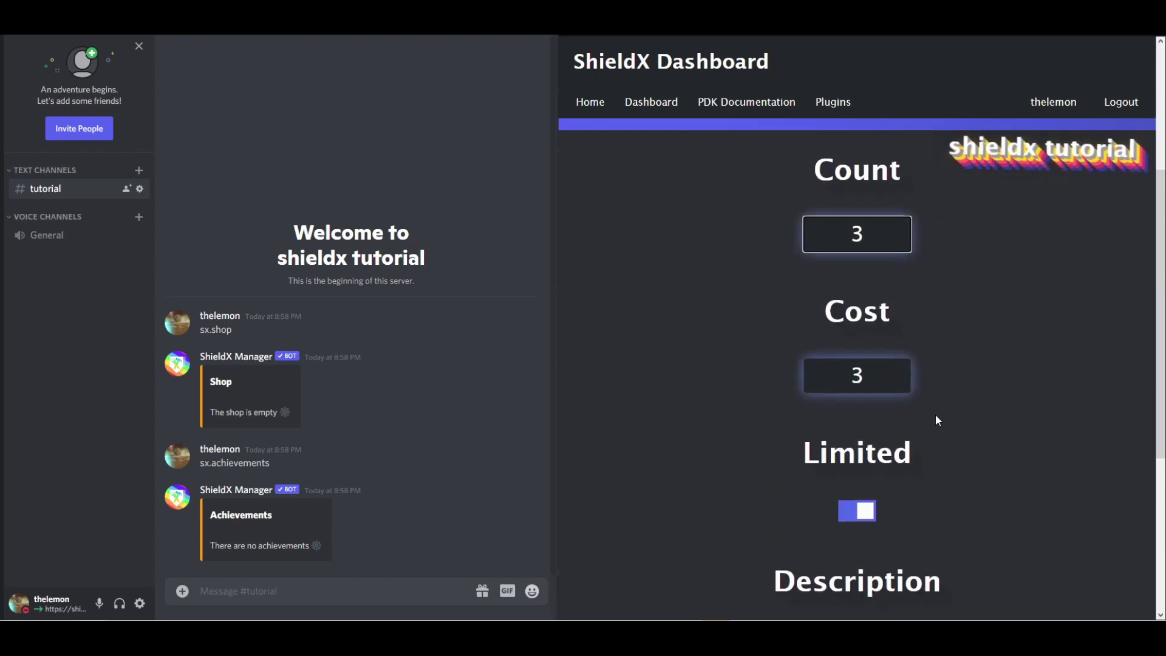
scroll(939, 420, down, 4)
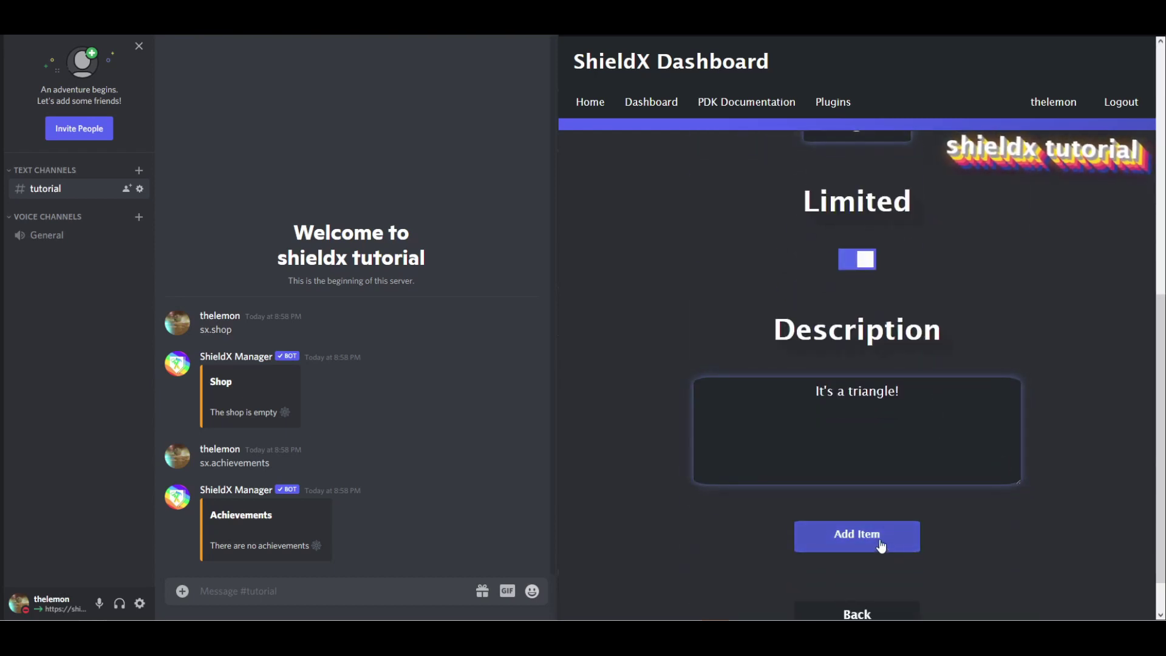
Step: Add Triangle to the shop and send sx.shop in #tutorial to see it listed at cost 3
click(844, 545)
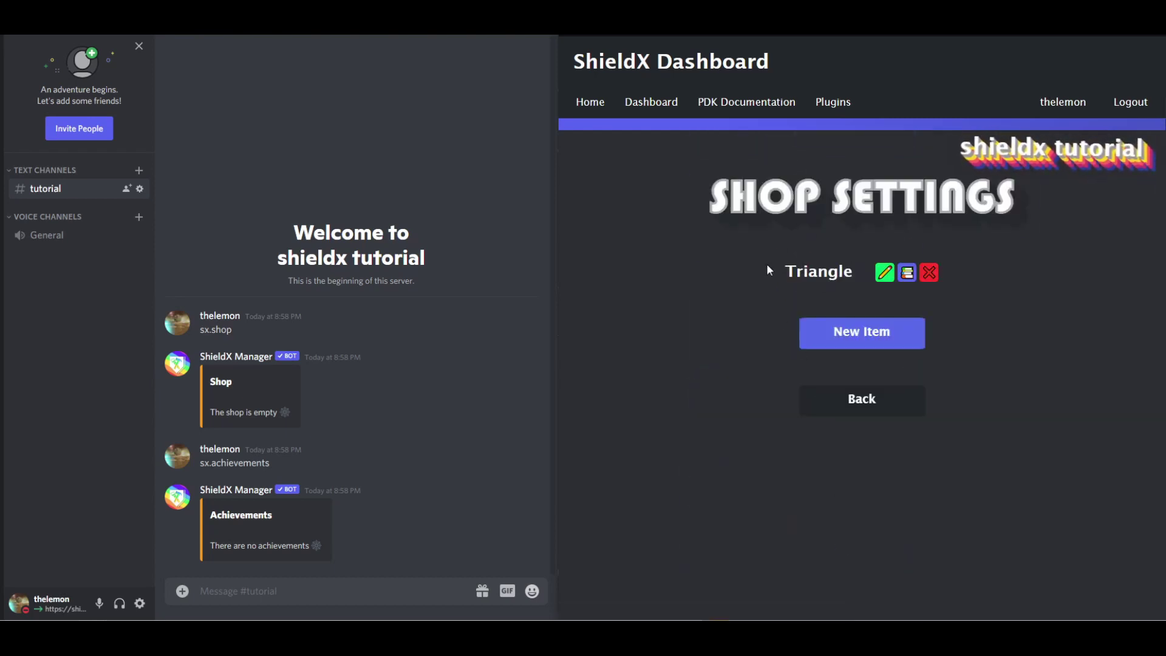
click(333, 591)
text(sx.)
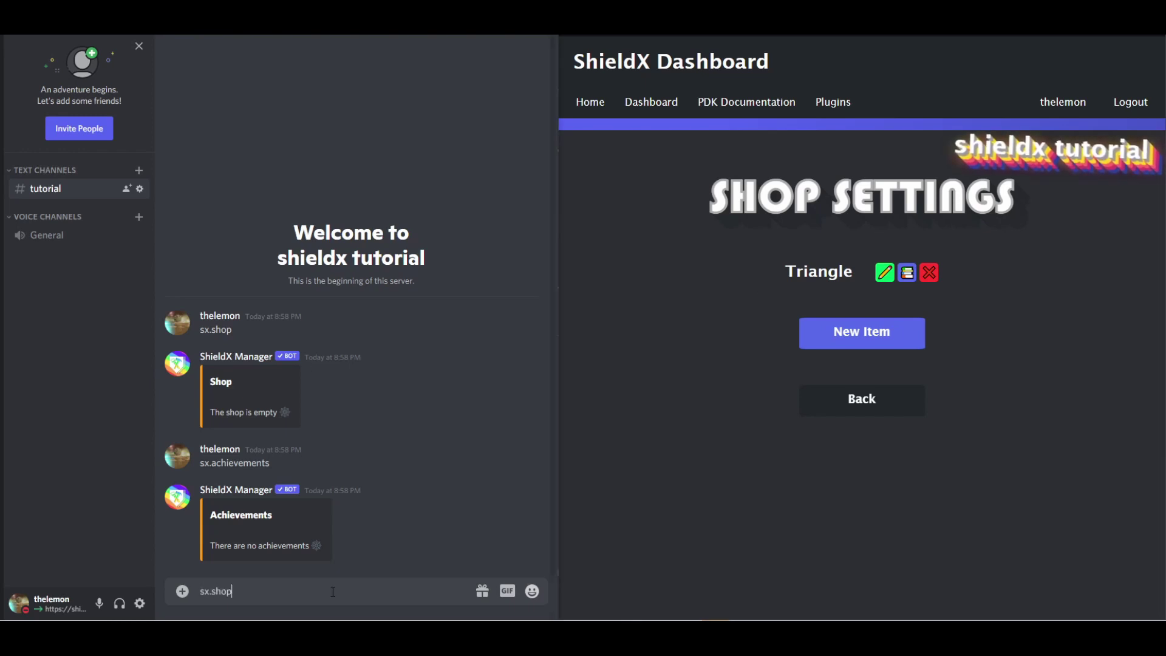
text(shop)
key(Return)
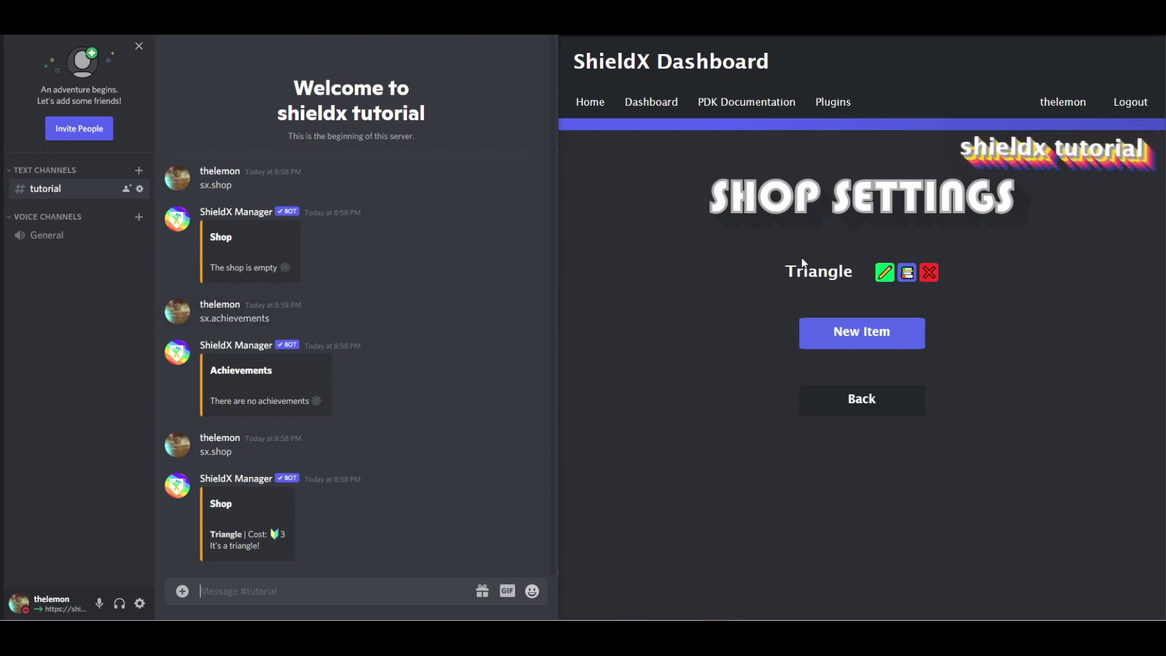
Step: Create a category named Polygons for the Triangle item and return to the item list
click(905, 283)
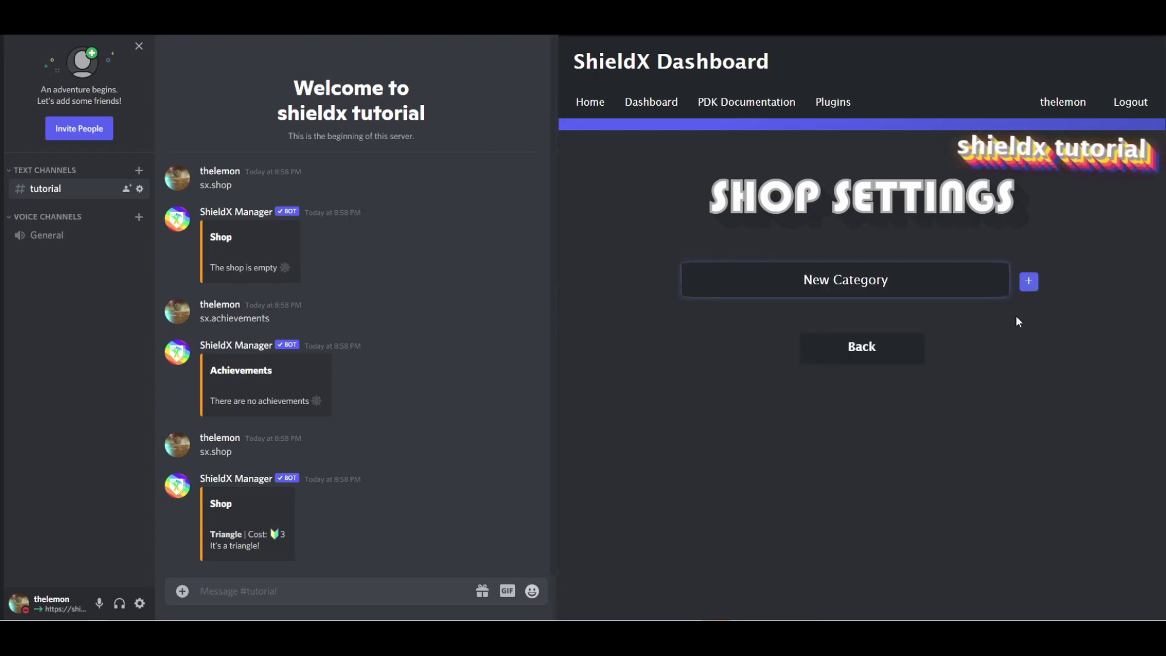
click(951, 280)
key(BackSpace)
key(BackSpace)
key(BackSpace)
key(BackSpace)
key(BackSpace)
key(BackSpace)
key(BackSpace)
key(BackSpace)
key(BackSpace)
key(BackSpace)
key(BackSpace)
key(BackSpace)
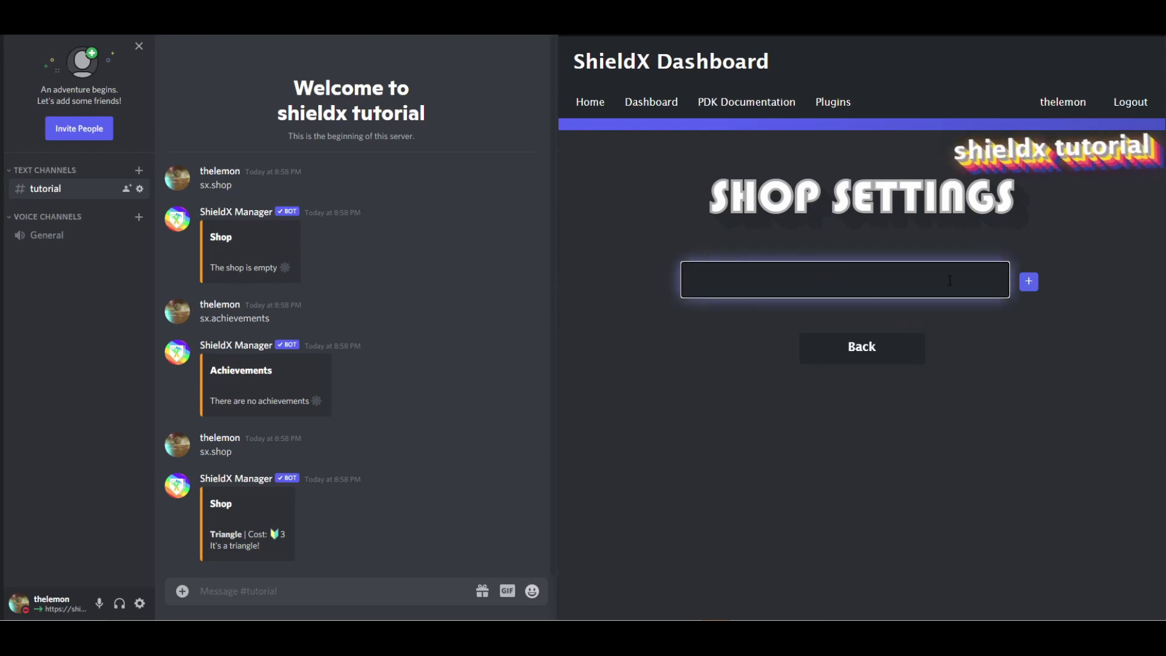
text(Polygons)
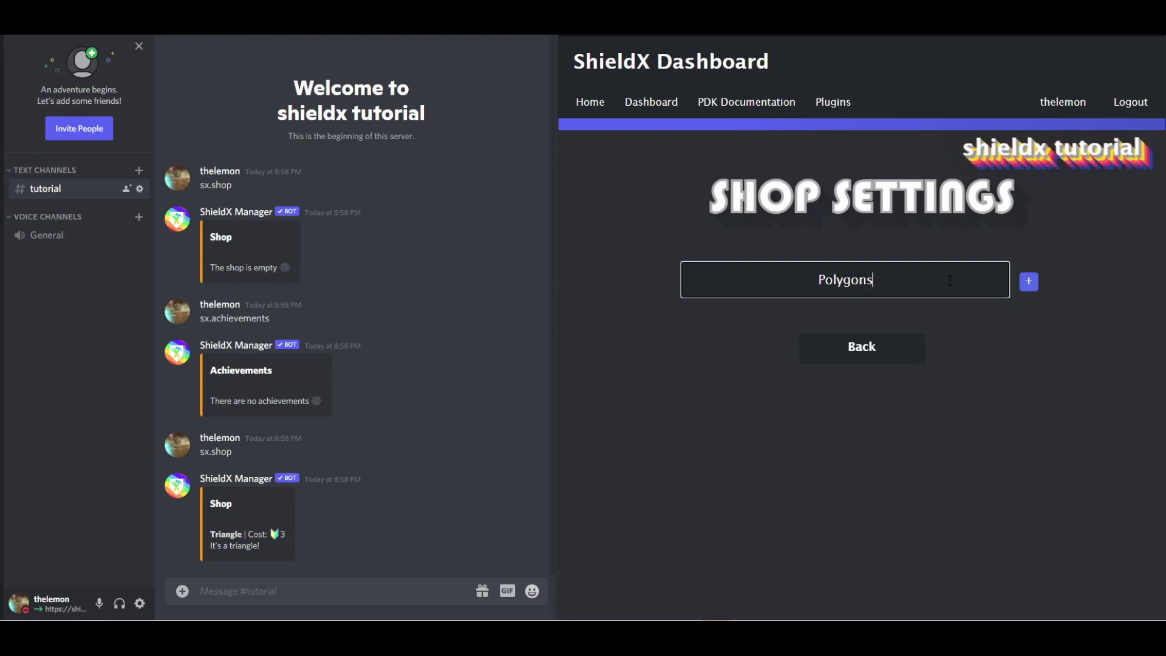
click(1026, 289)
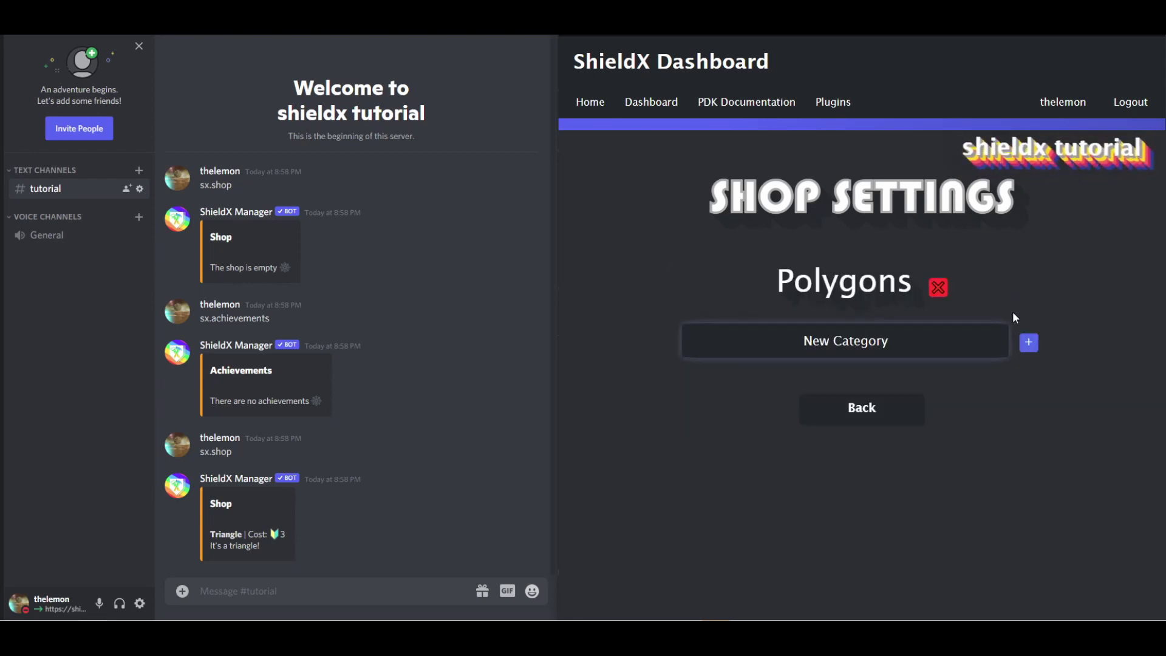
drag(777, 280, 914, 280)
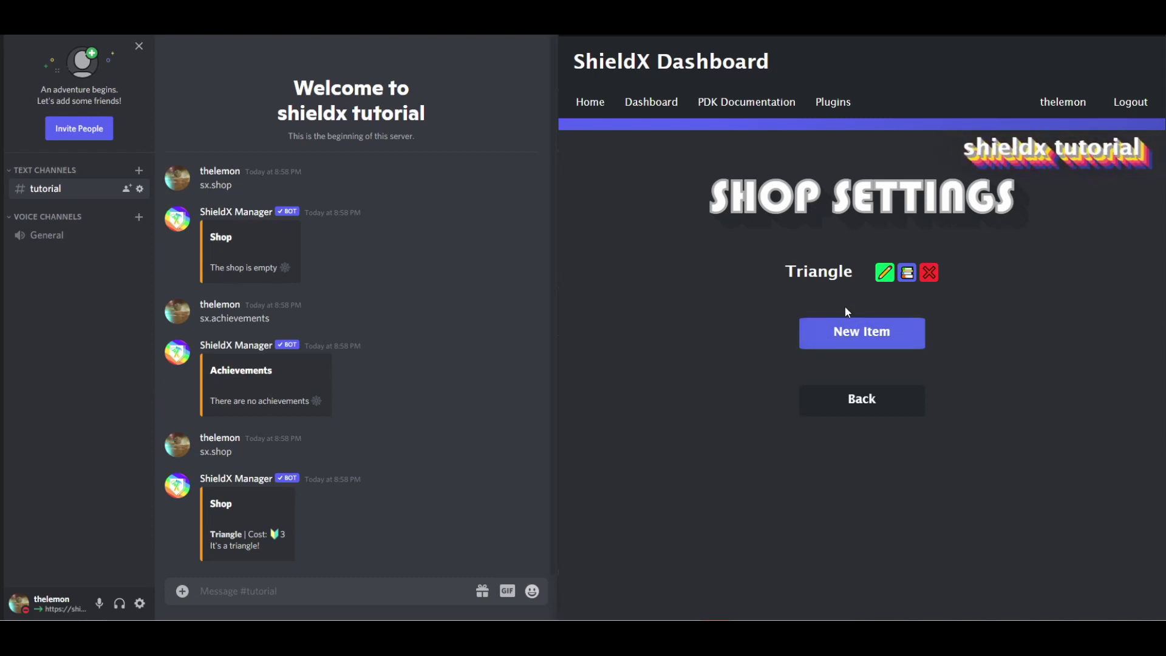
Step: Create a new shop item named Square with count 4 and cost 4
click(843, 331)
click(842, 328)
text(Square)
key(Tab)
text(4)
scroll(931, 442, down, 2)
drag(875, 503, 924, 553)
text(4)
scroll(856, 462, down, 4)
Step: Make Square limited, describe it as 'It's a square!', and add it to the shop
click(857, 385)
key(ctrl+a)
text(It's a square!)
scroll(1081, 476, down, 3)
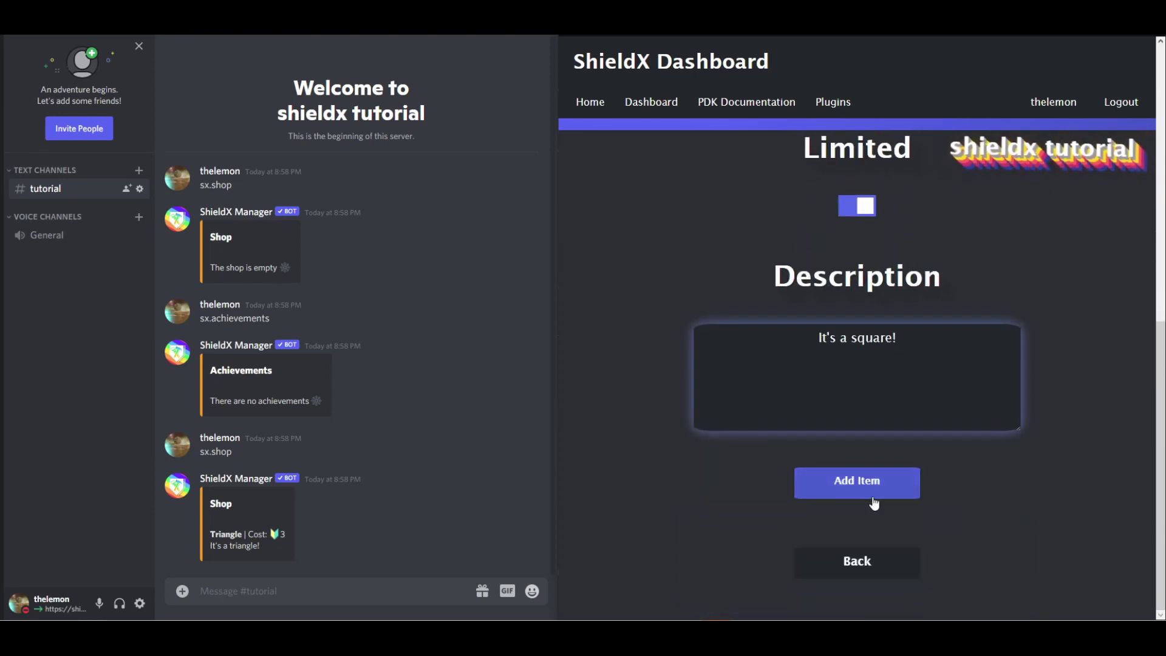
click(899, 495)
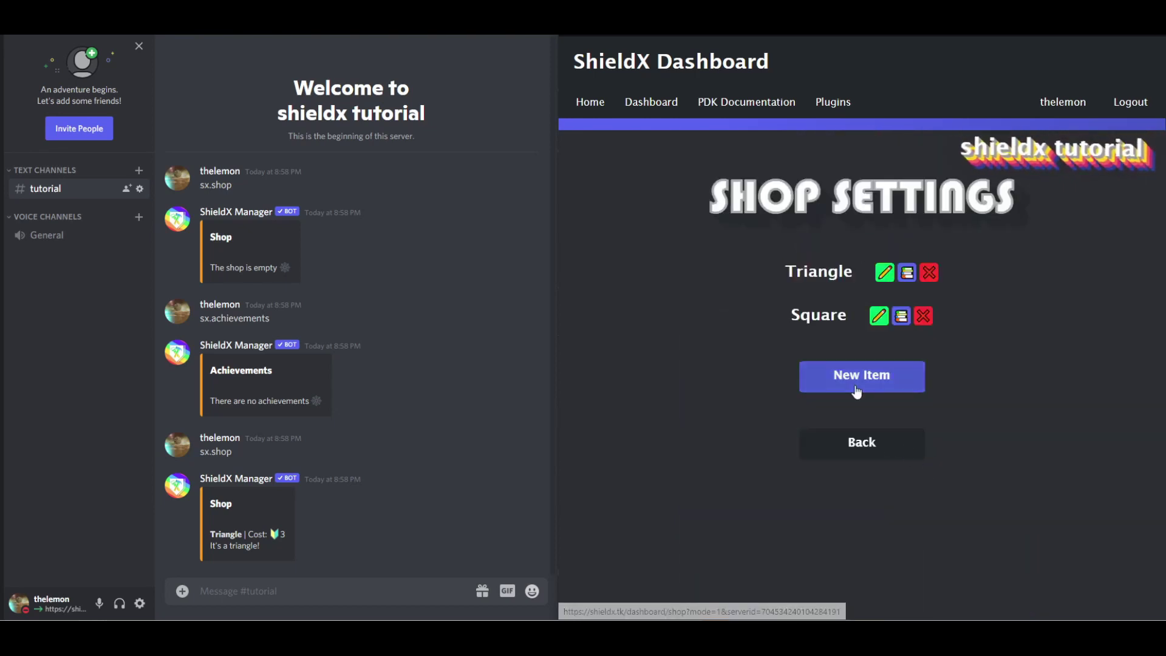
click(850, 340)
key(ctrl+a)
Step: Name the new item Pentagon with count 5 and cost 5
text(Pentagon)
key(Tab)
text(5)
scroll(837, 476, down, 4)
key(Tab)
text(5)
scroll(881, 381, down, 2)
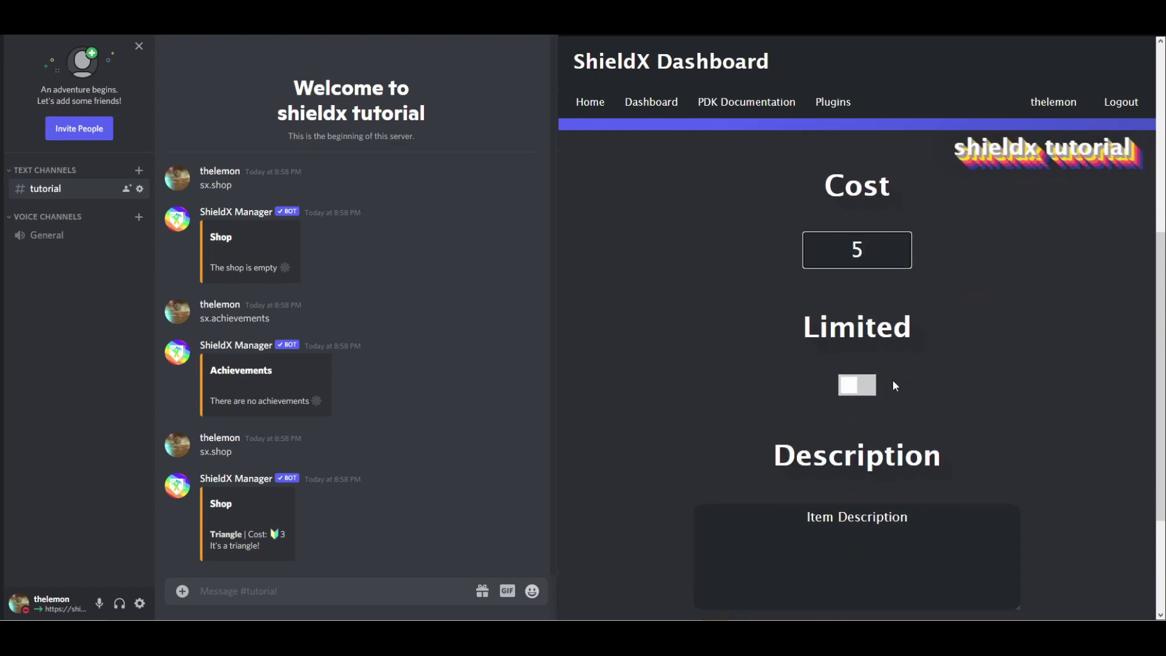
Step: Make Pentagon limited, describe it as 'It's a pentagon!', and save it to the shop
key(Tab)
key(space)
key(Tab)
text(It's a pentagon!)
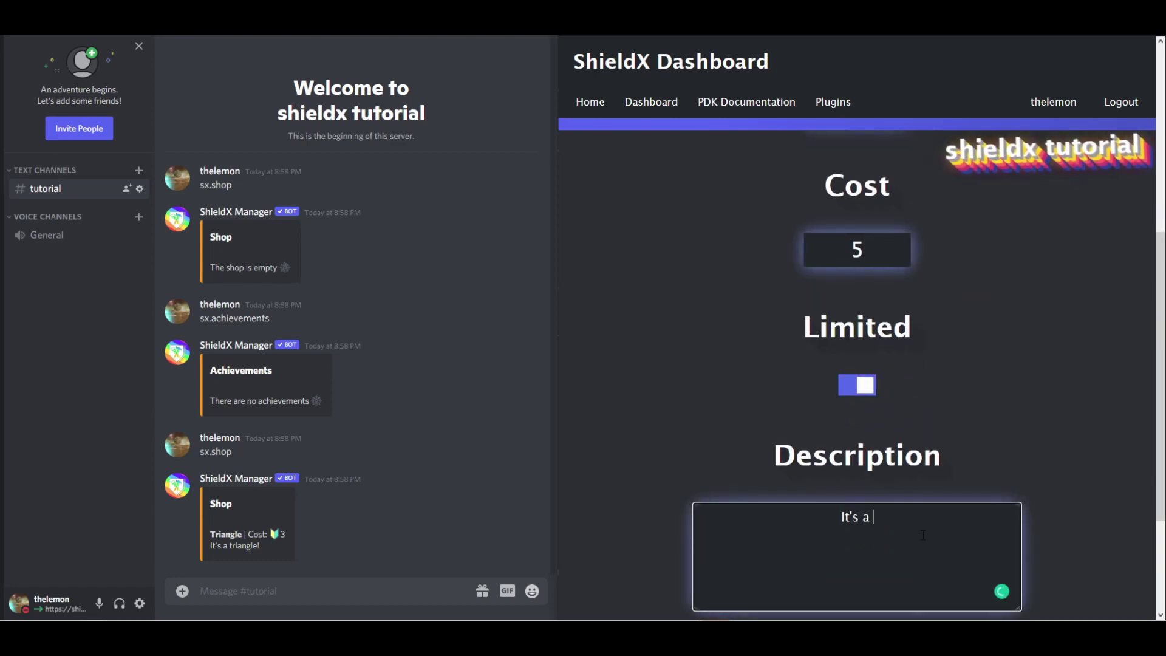
click(991, 480)
scroll(991, 477, down, 3)
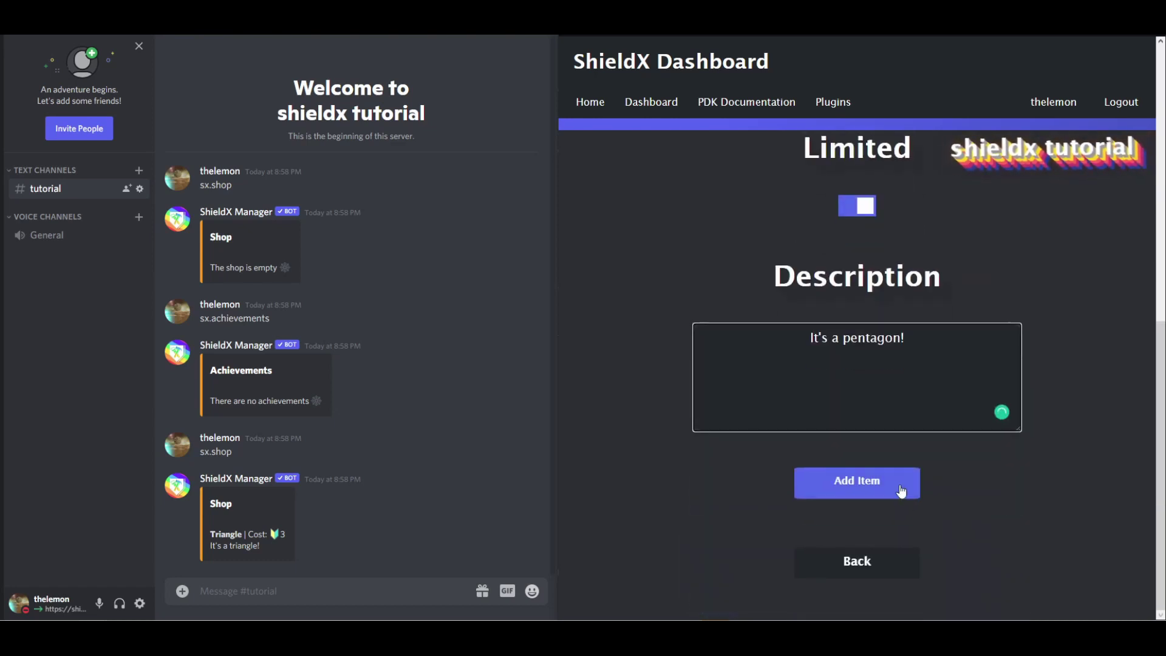
key(Return)
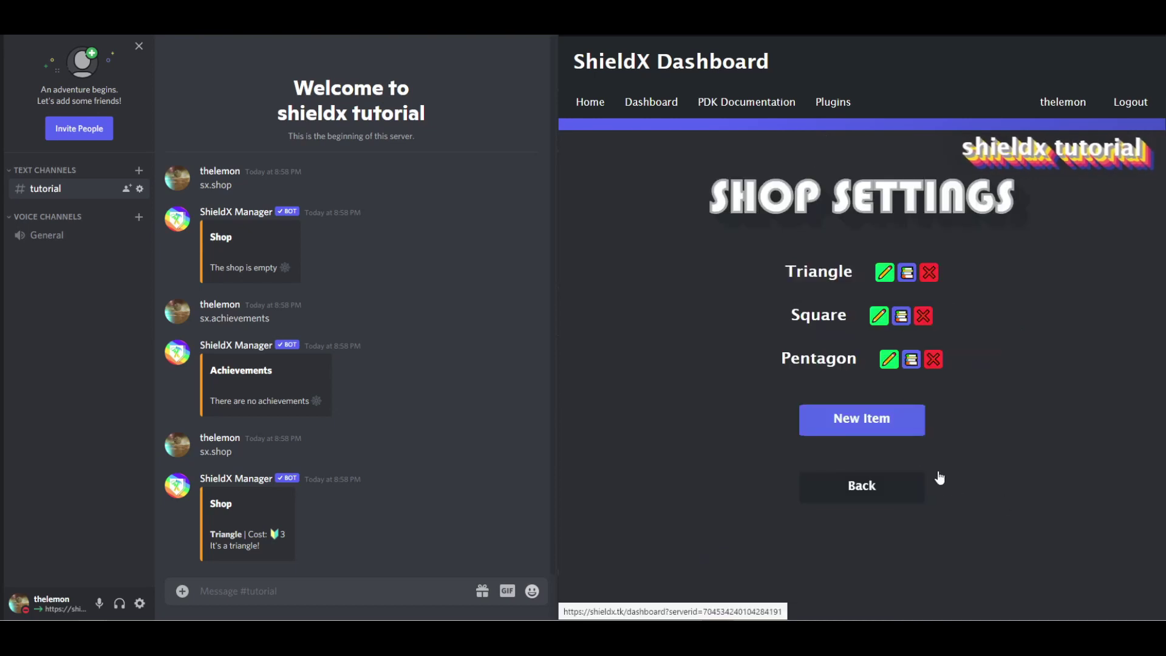
Step: Put the Square item into the Polygons category
click(898, 322)
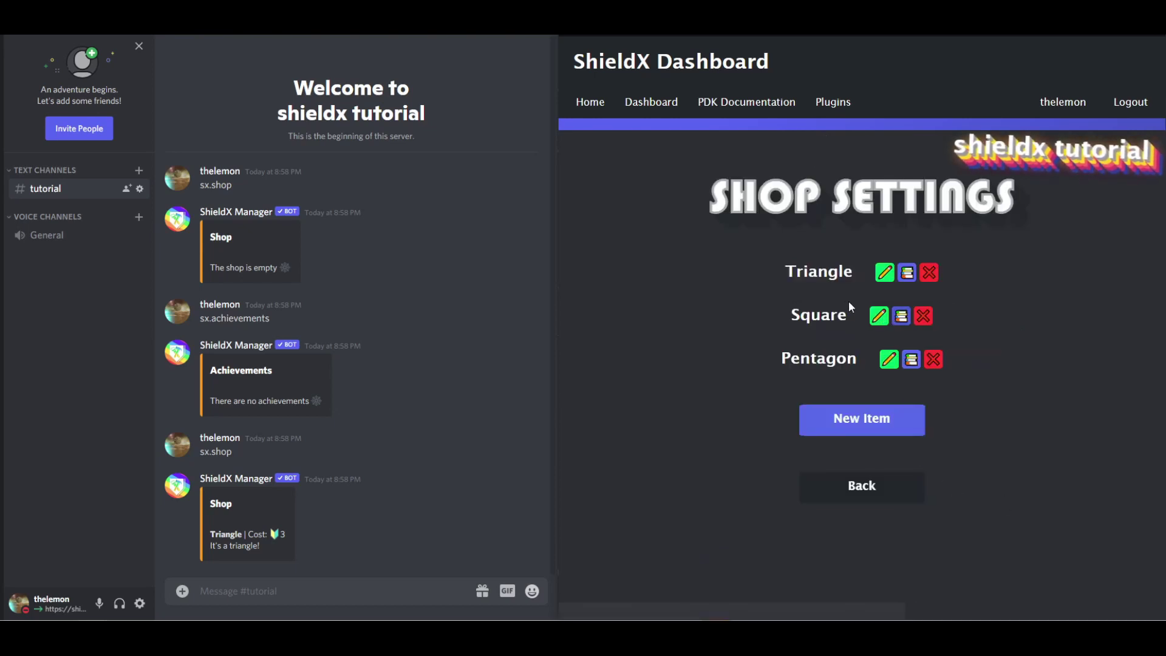
double_click(852, 280)
click(851, 279)
text(Polygons)
click(1029, 282)
click(1029, 281)
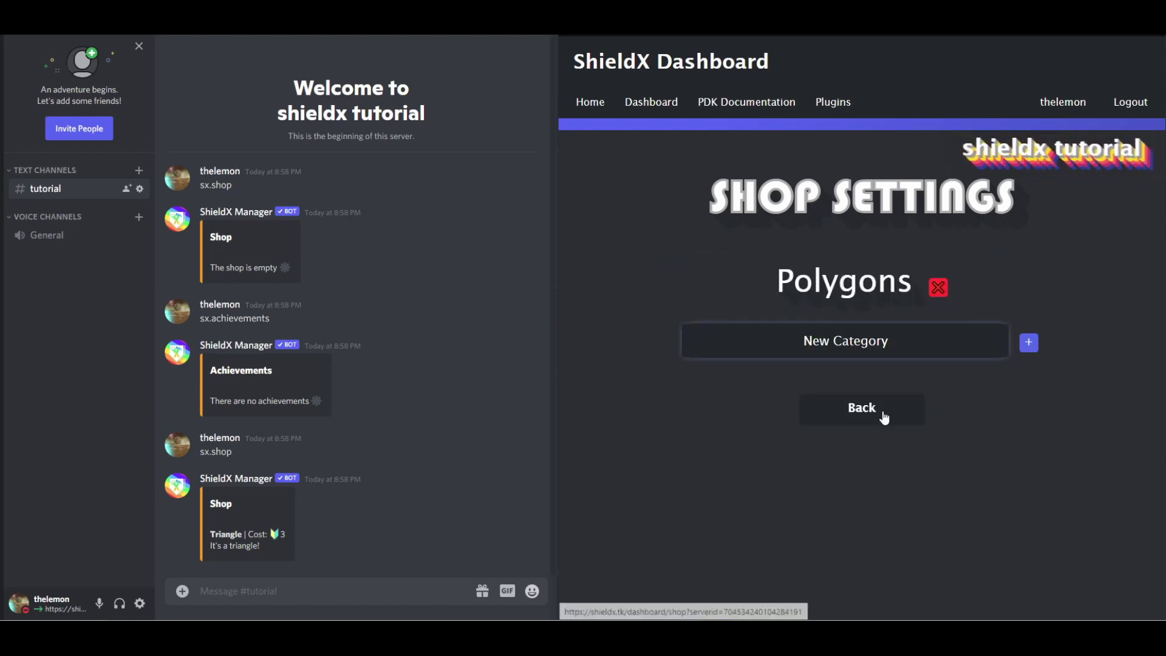
click(898, 398)
Step: Open Pentagon's category settings, then verify via sx.shop that Triangle, Square, Pentagon cost 3, 4, 5
click(911, 359)
click(845, 279)
text(Polygons)
click(437, 598)
text(sx.shop)
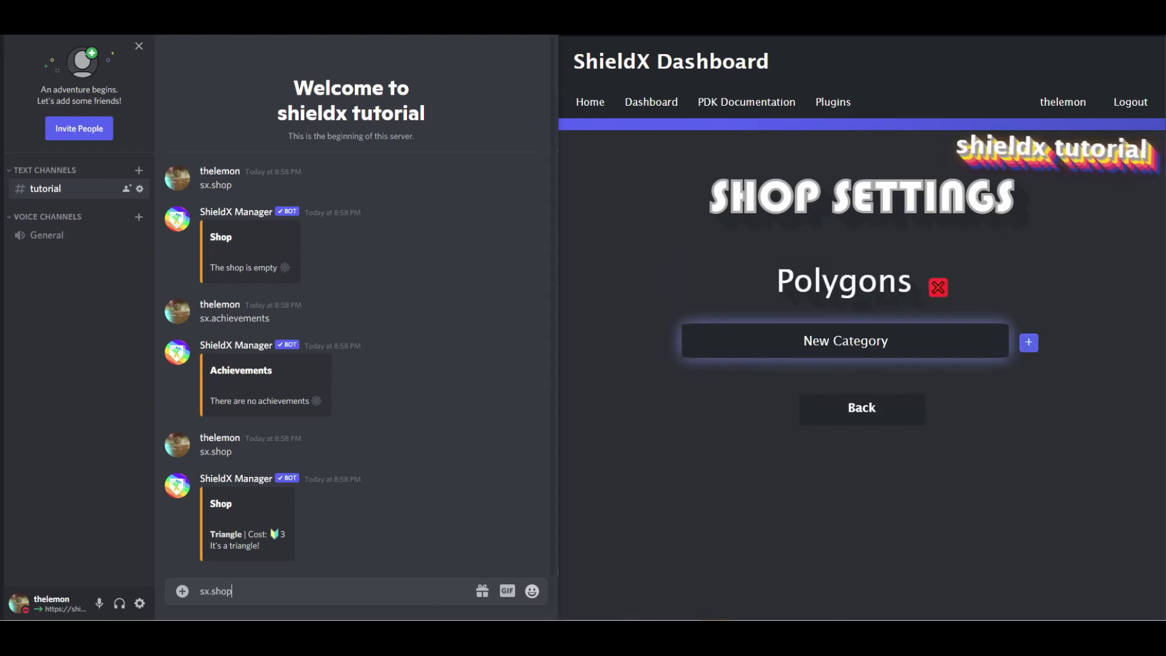
key(Return)
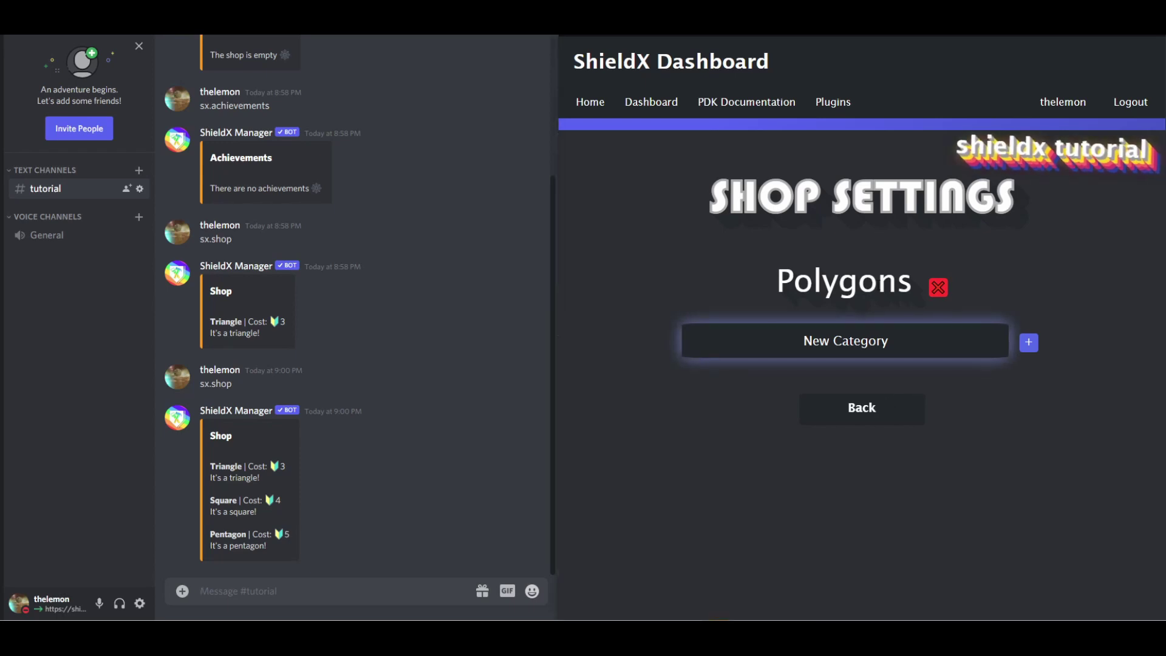
Step: Leave the Polygons category page, recheck the three shop items, and return to General Settings
double_click(878, 298)
click(880, 408)
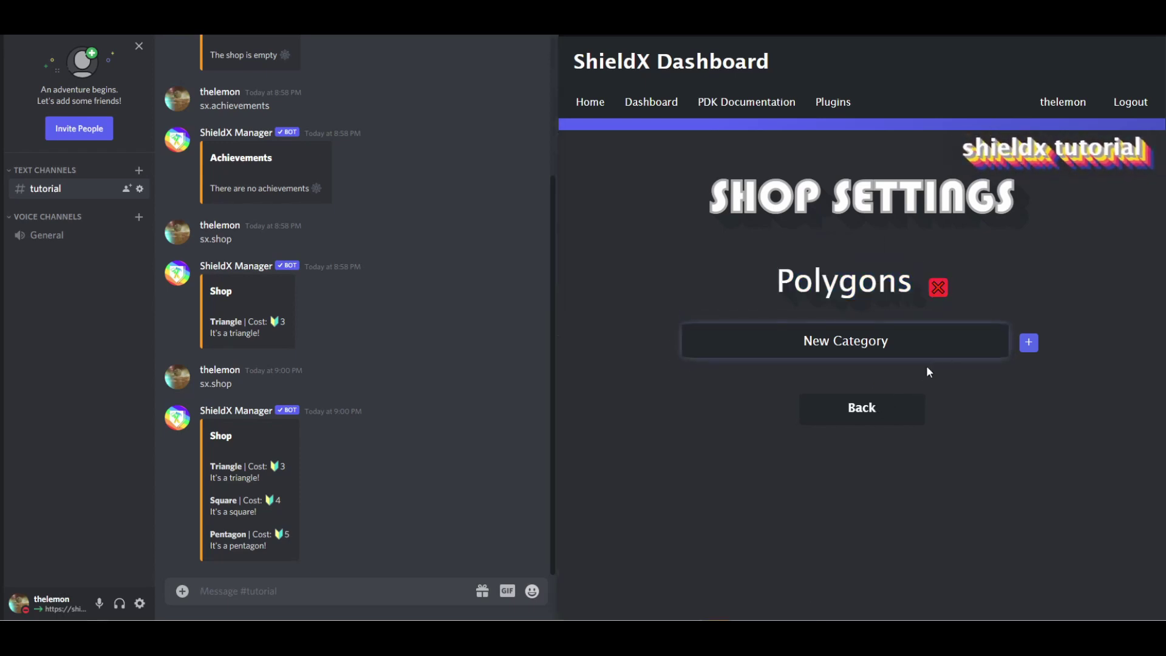
click(908, 411)
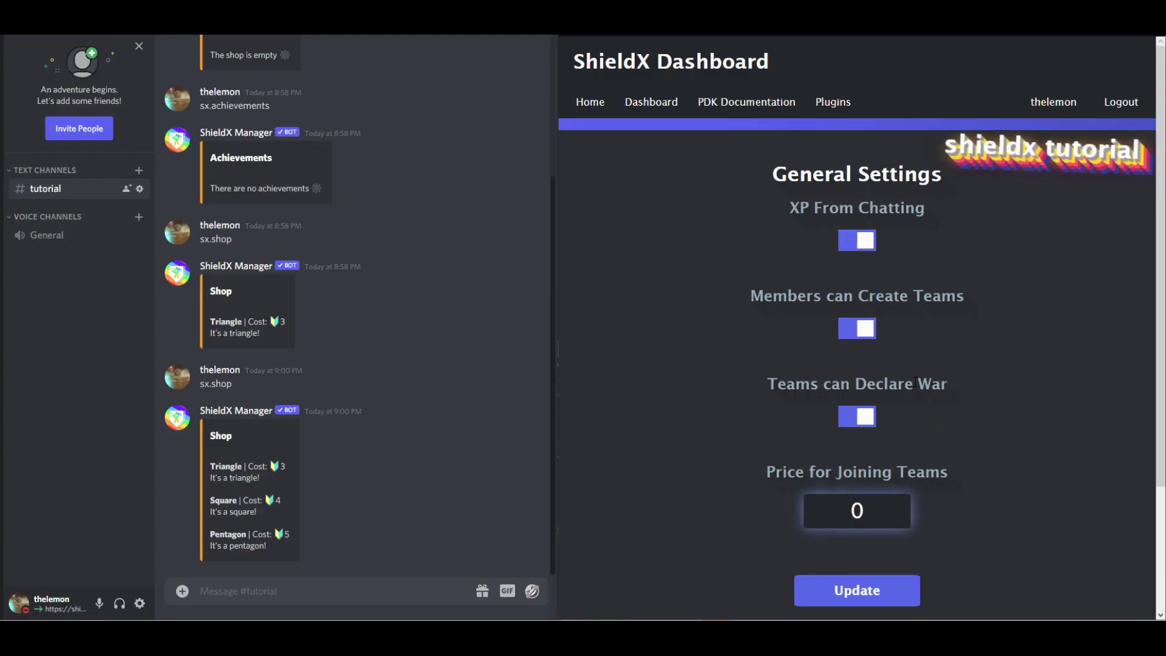
scroll(962, 319, down, 3)
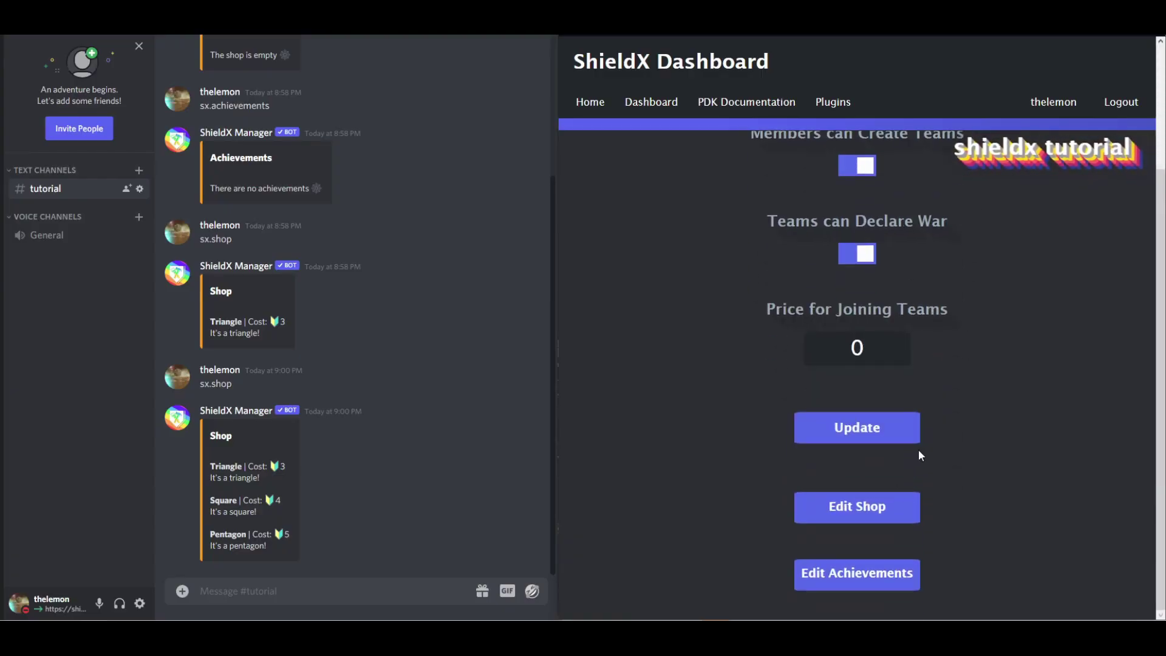
click(894, 495)
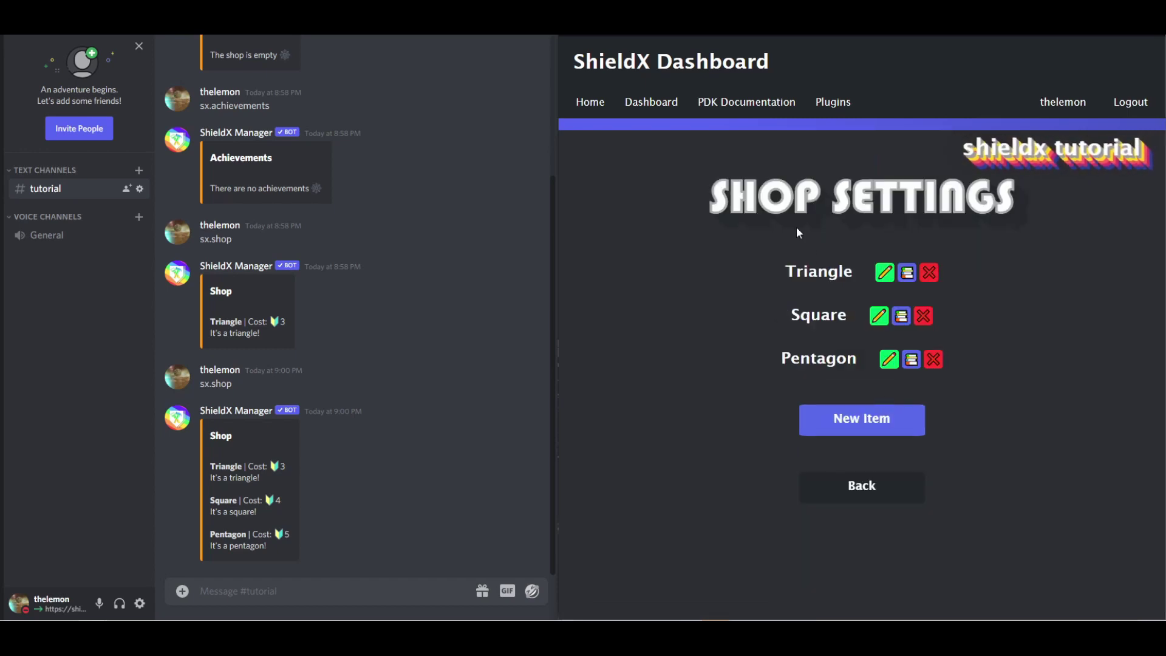
click(859, 495)
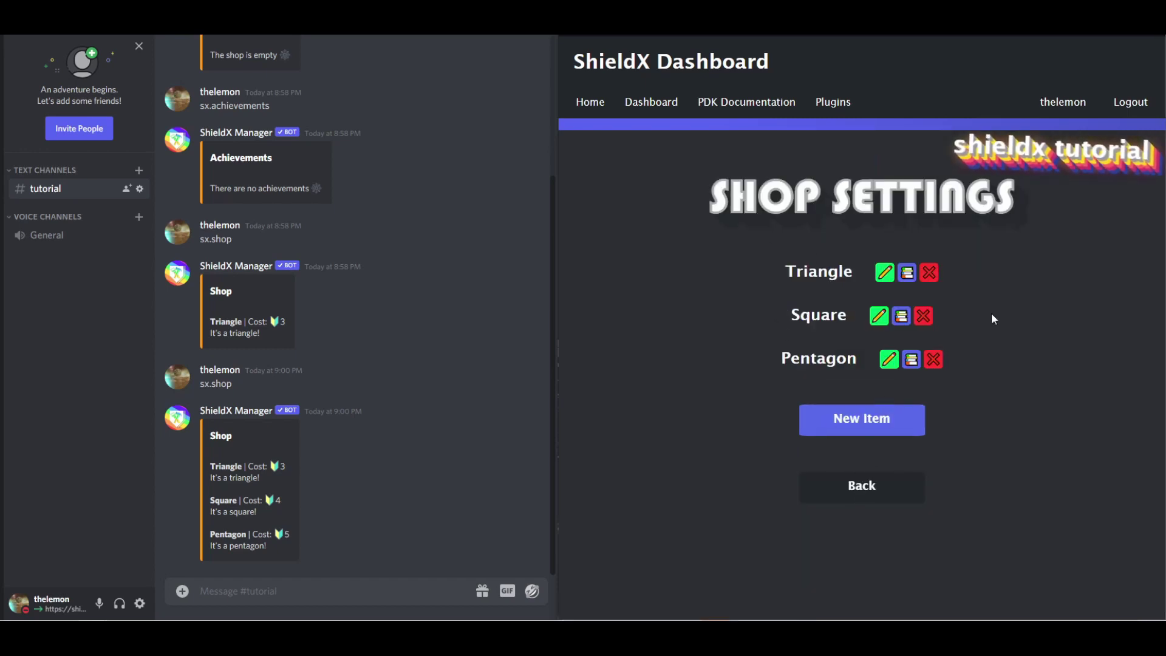
scroll(984, 347, down, 3)
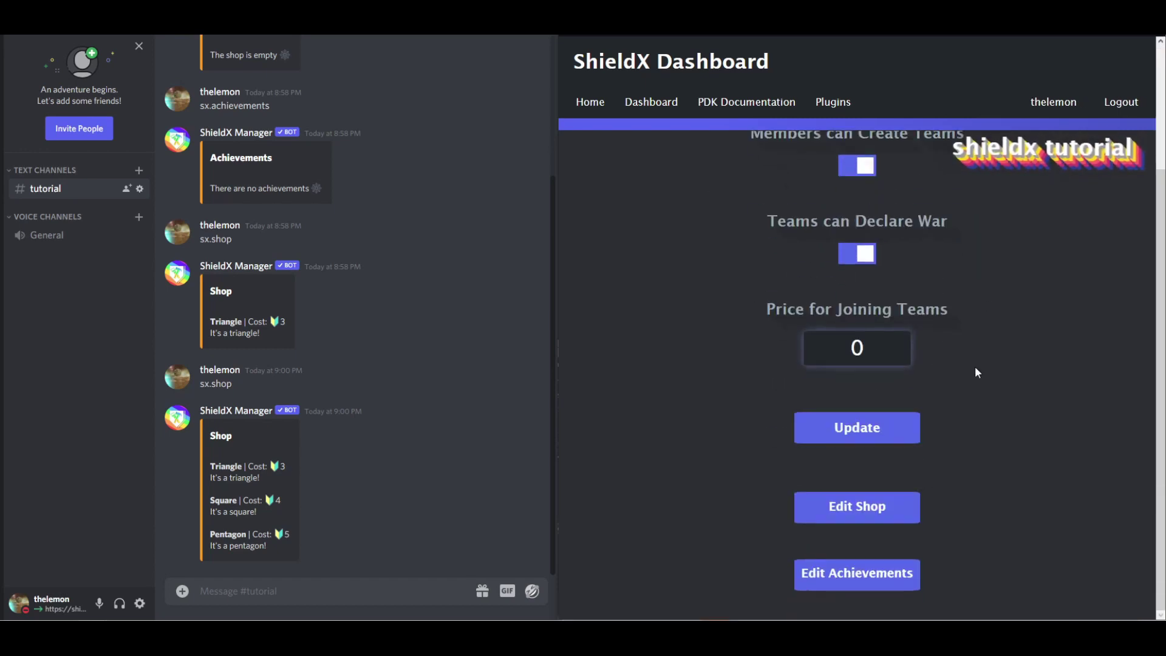
Step: Create a new achievement and name it Polygonal
click(892, 588)
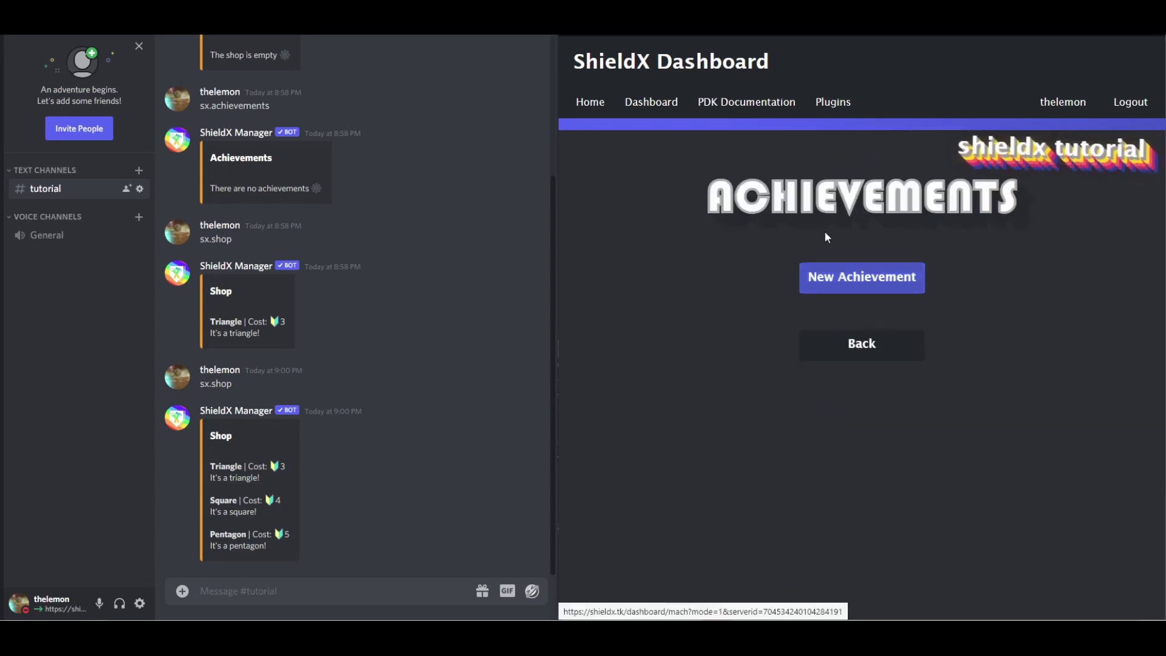
click(849, 283)
triple_click(866, 350)
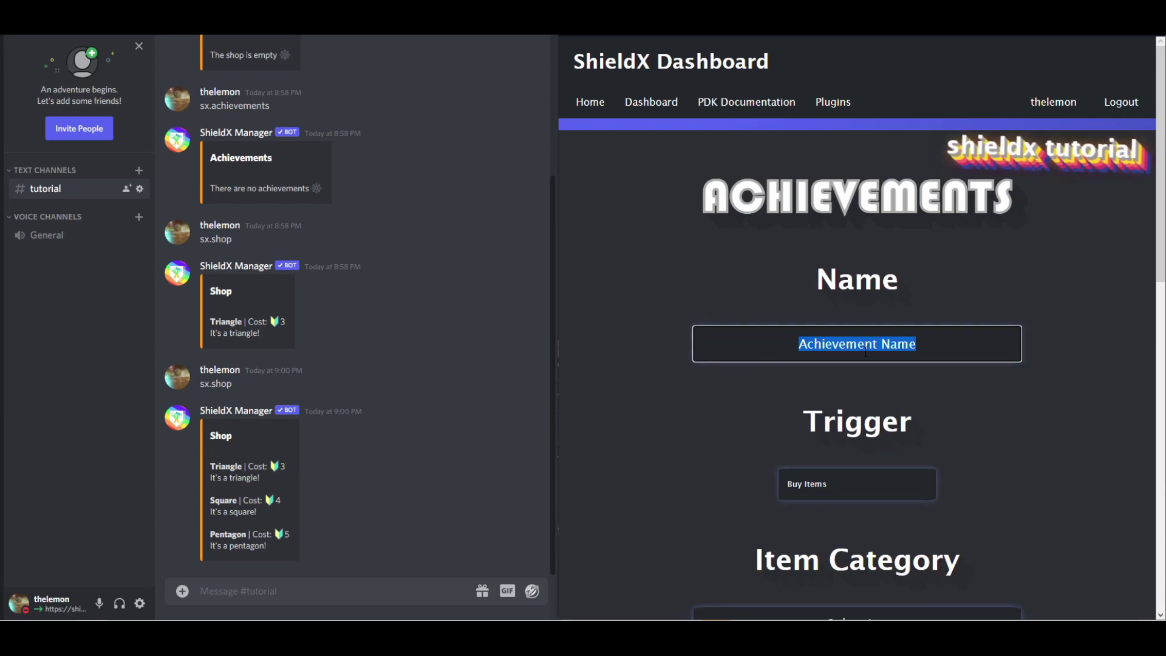
text(Polyon)
key(BackSpace)
key(BackSpace)
text(gonal)
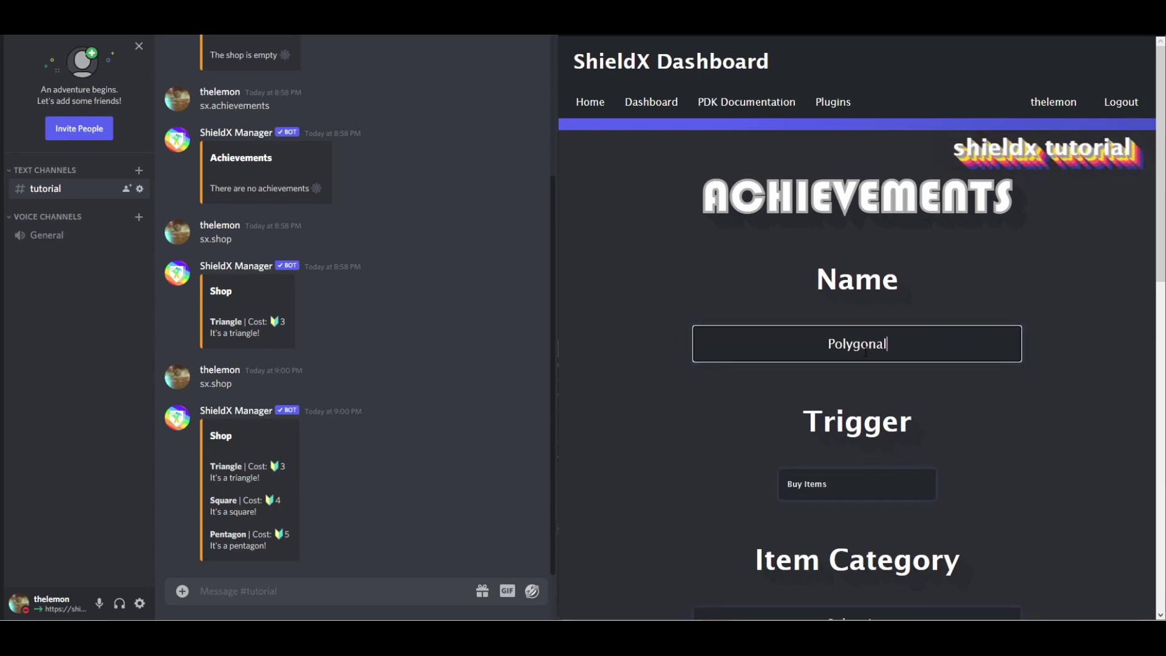
click(807, 399)
Step: Bring up the achievement's trigger type options
scroll(807, 399, down, 2)
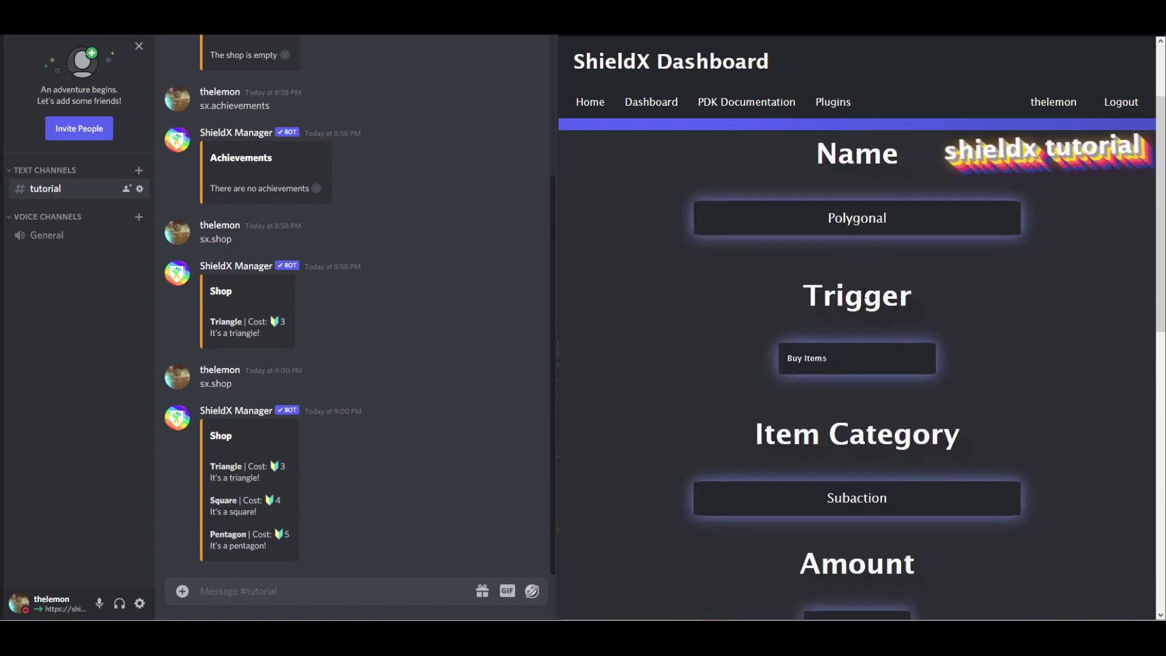
double_click(857, 296)
click(939, 331)
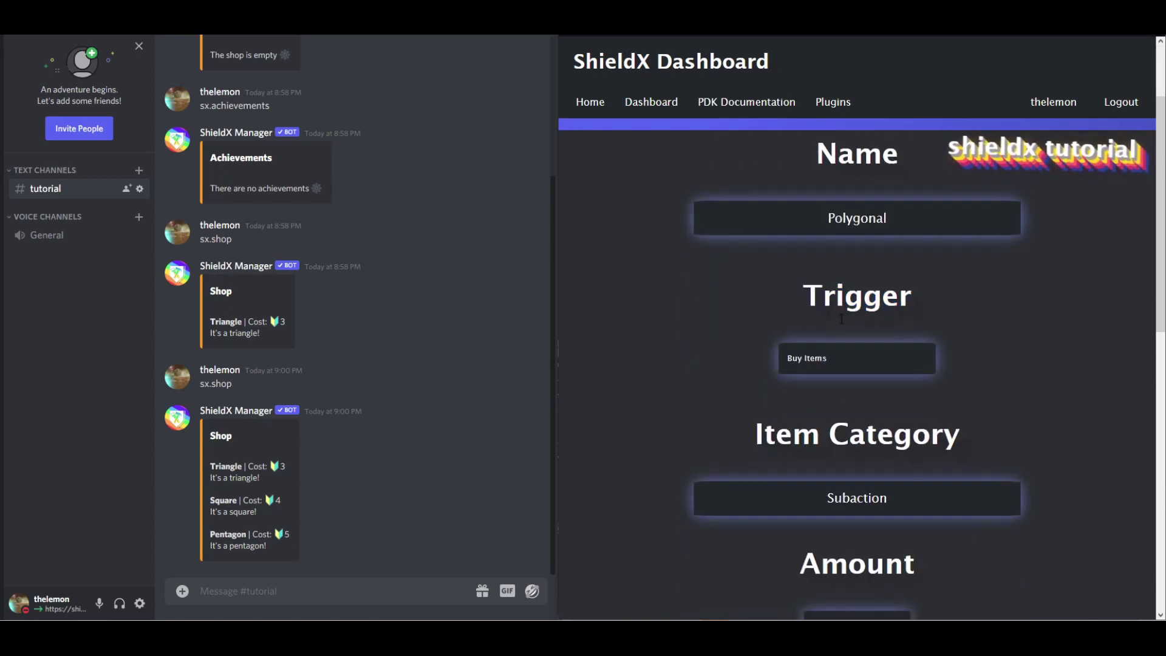
click(816, 358)
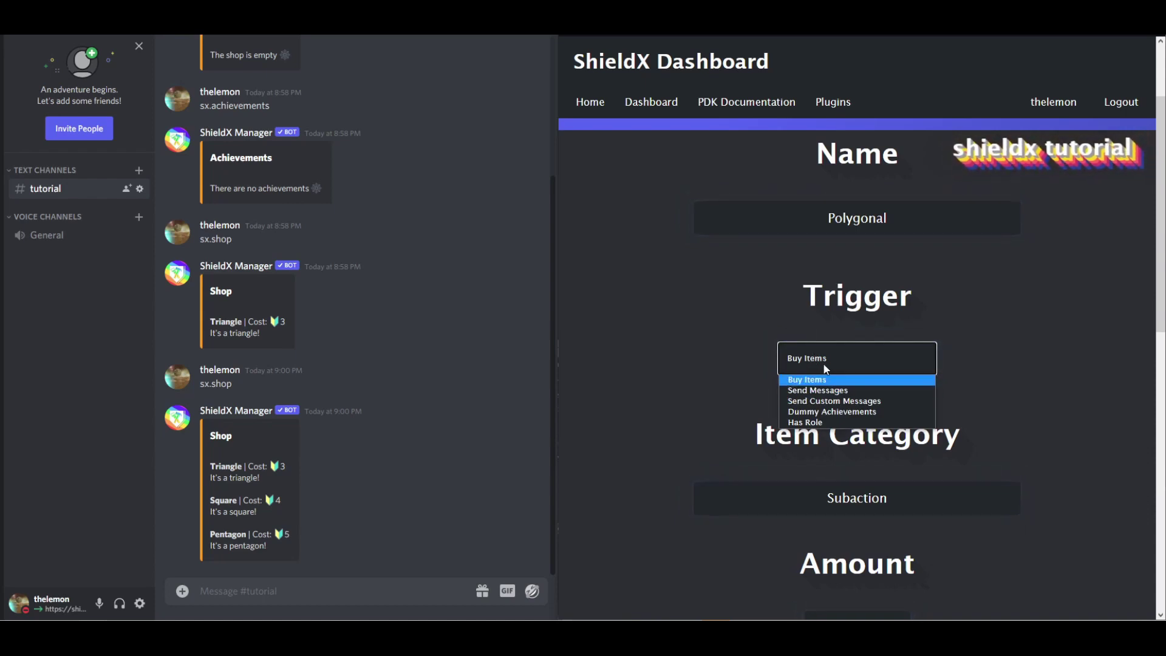
Step: Keep Buy Items as trigger, set item category to Polygons and amount to 3
click(810, 379)
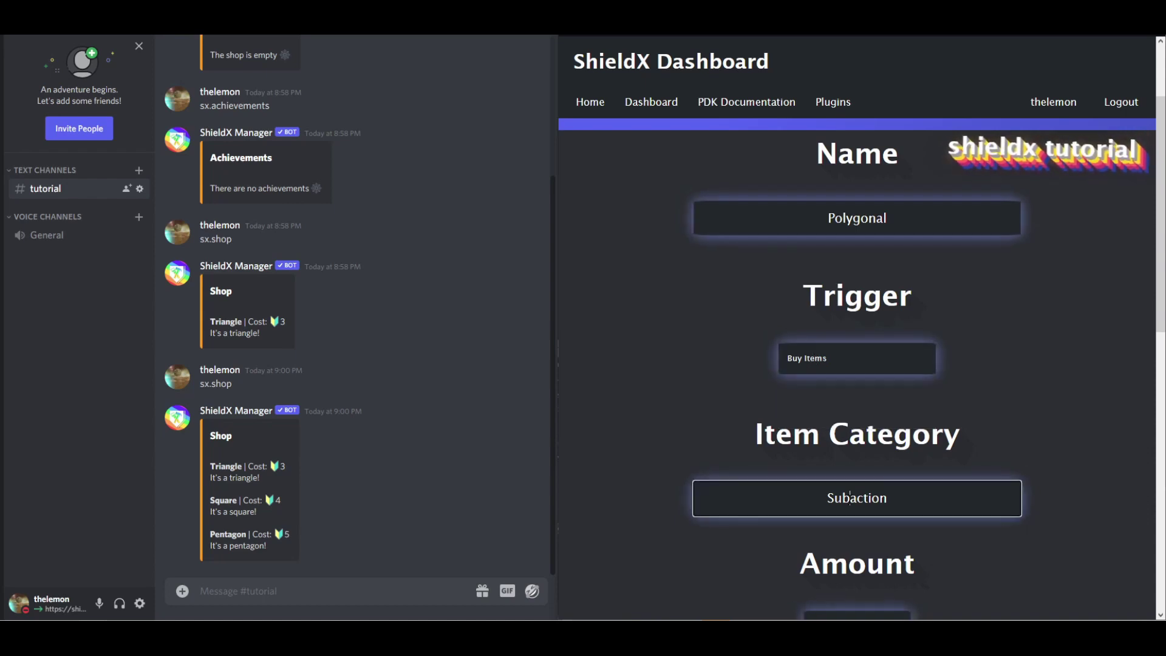
double_click(825, 503)
text(P)
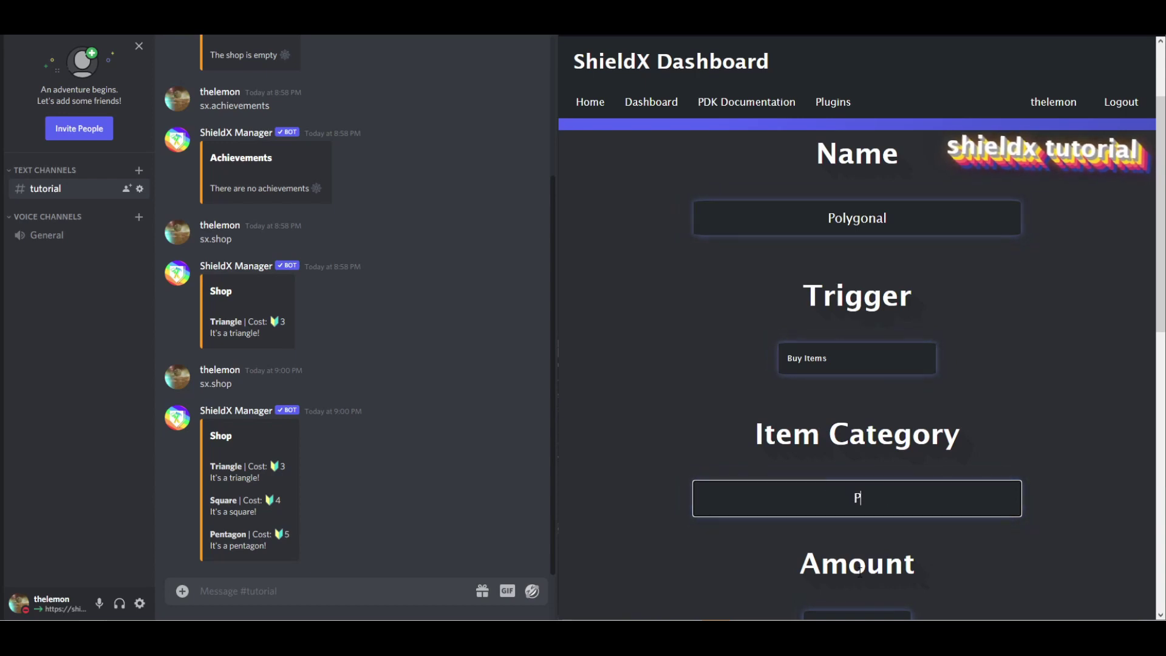
text(olygons)
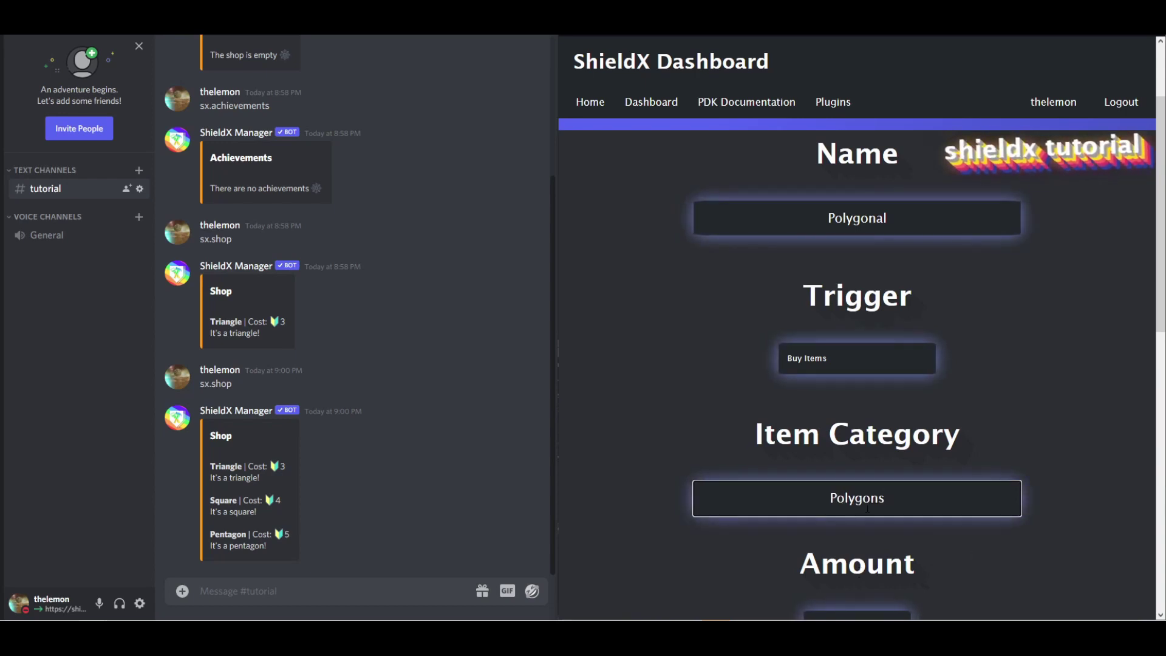
scroll(897, 495, down, 1)
drag(890, 564, 845, 577)
text(3)
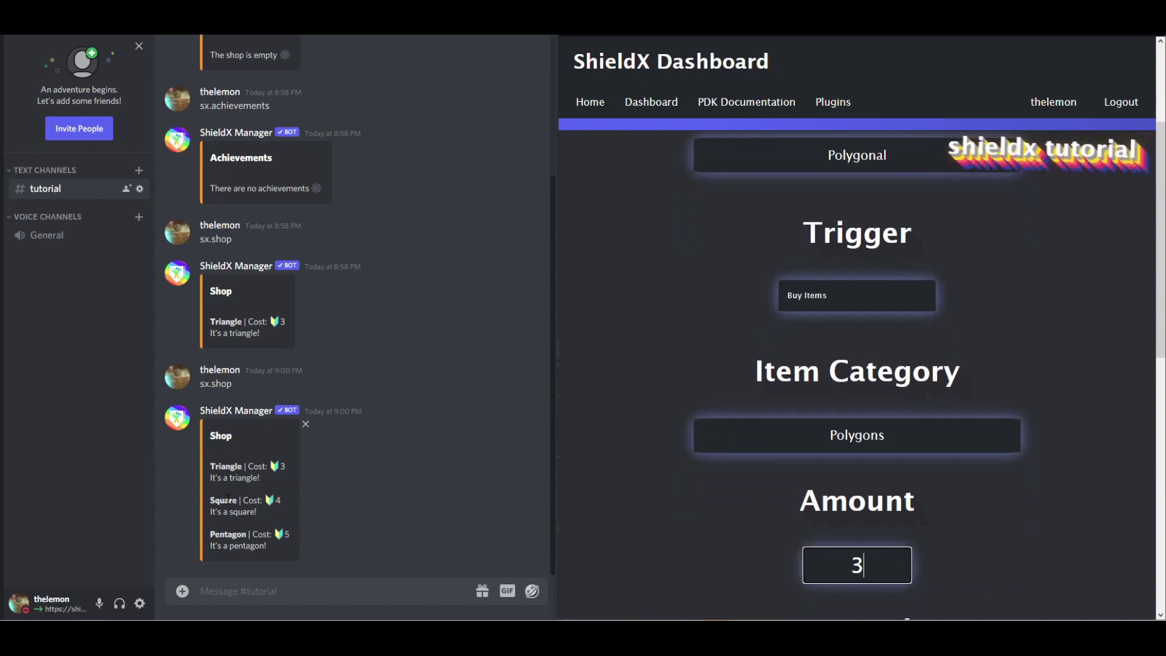
scroll(773, 486, down, 4)
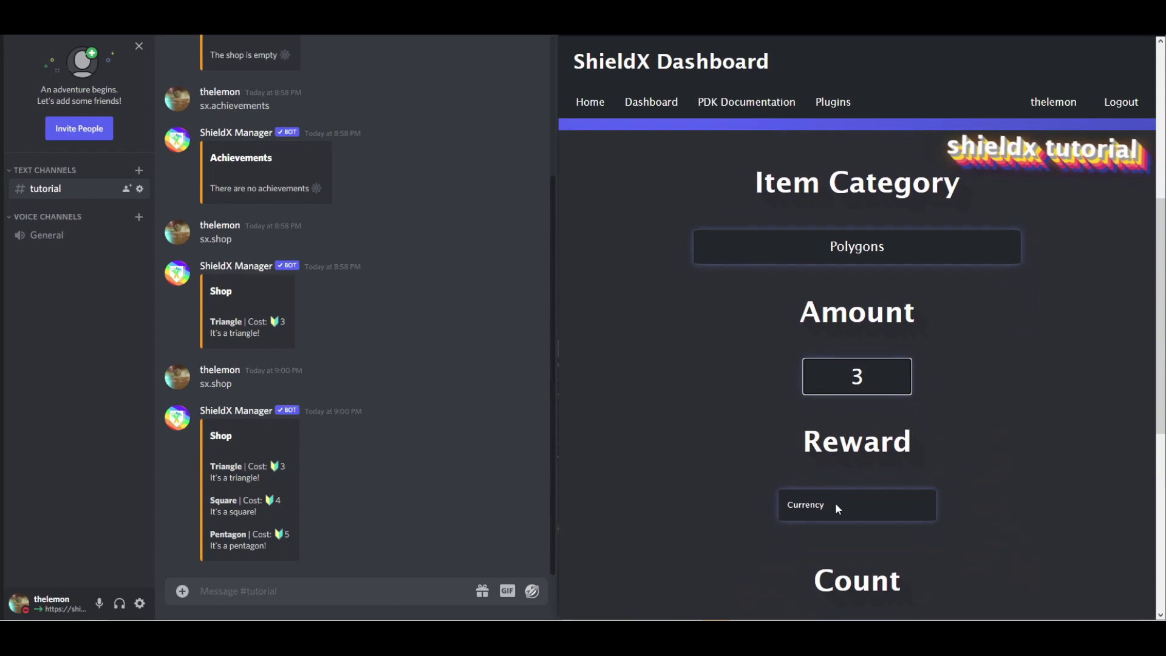
click(851, 452)
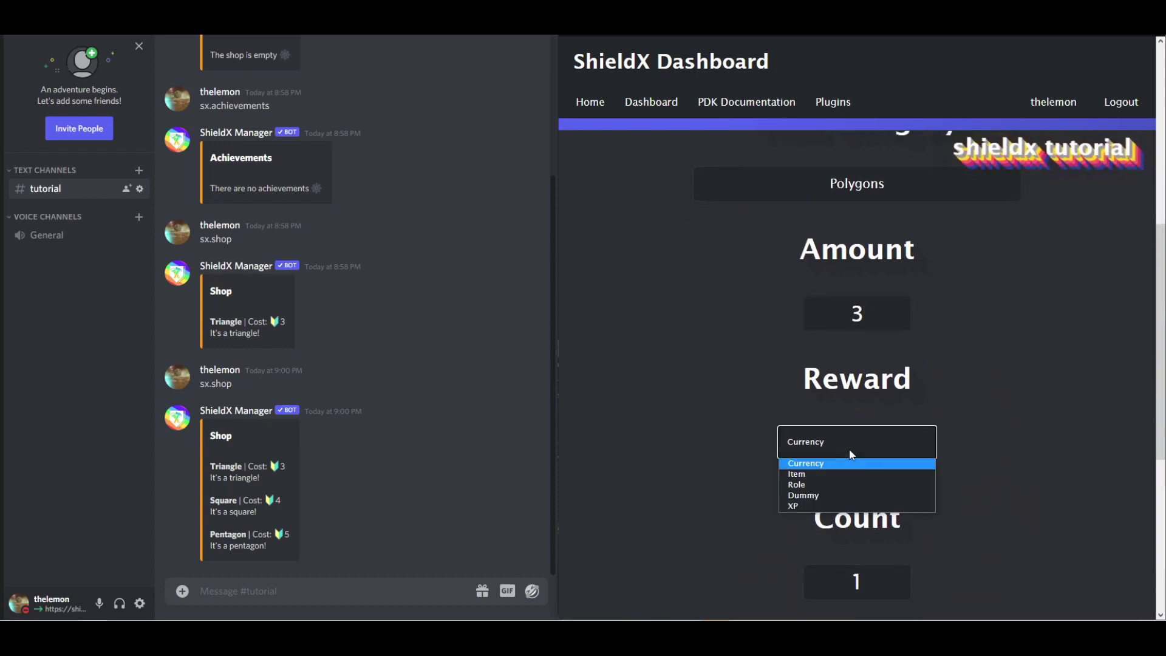
Step: Make the reward a Role named Polygon Master
click(830, 484)
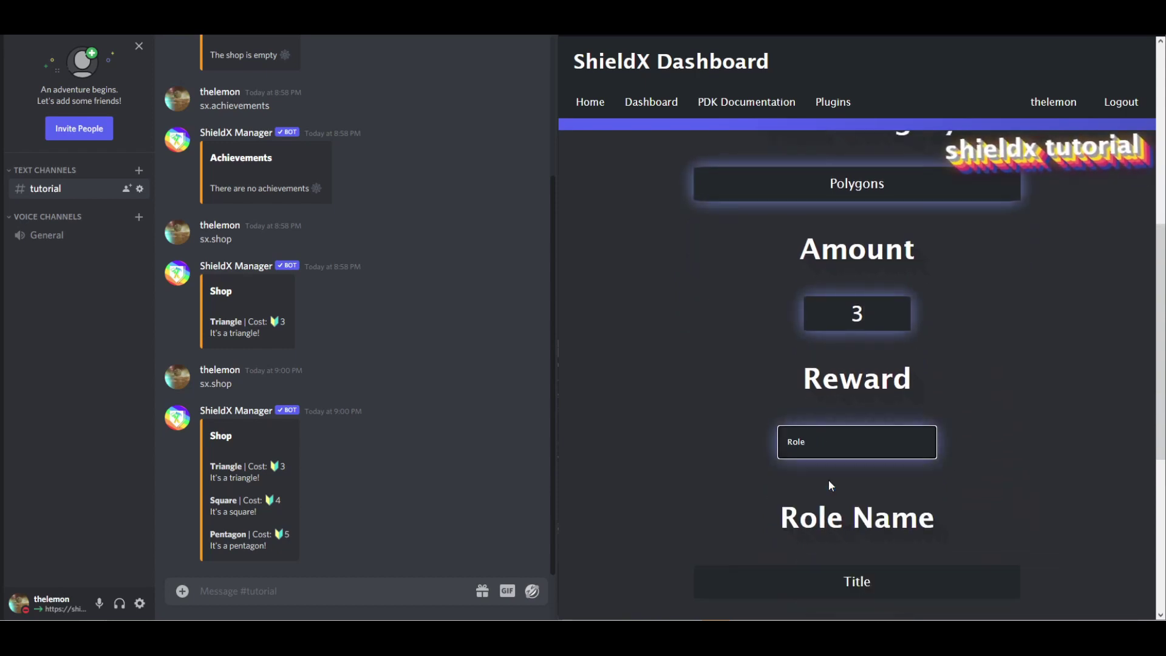
click(867, 568)
text(Polygon Master)
Step: Set the description to 'Buy all the polygons to become the master!'
scroll(814, 464, down, 4)
click(893, 455)
text(Buy all)
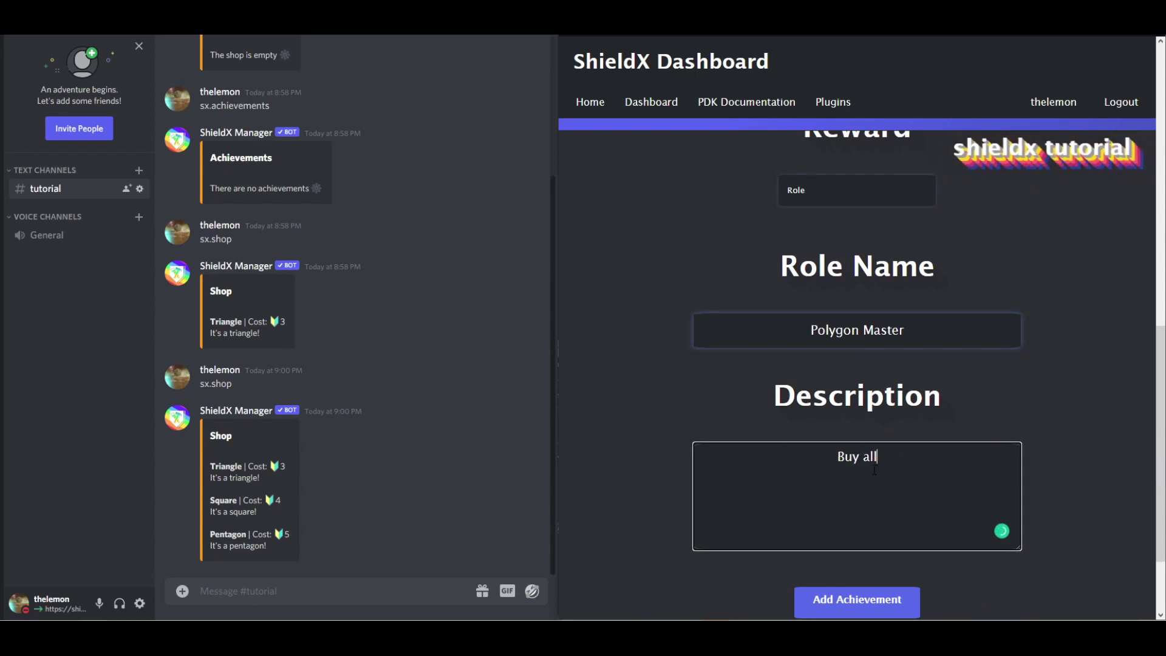
text( the polygons, to )
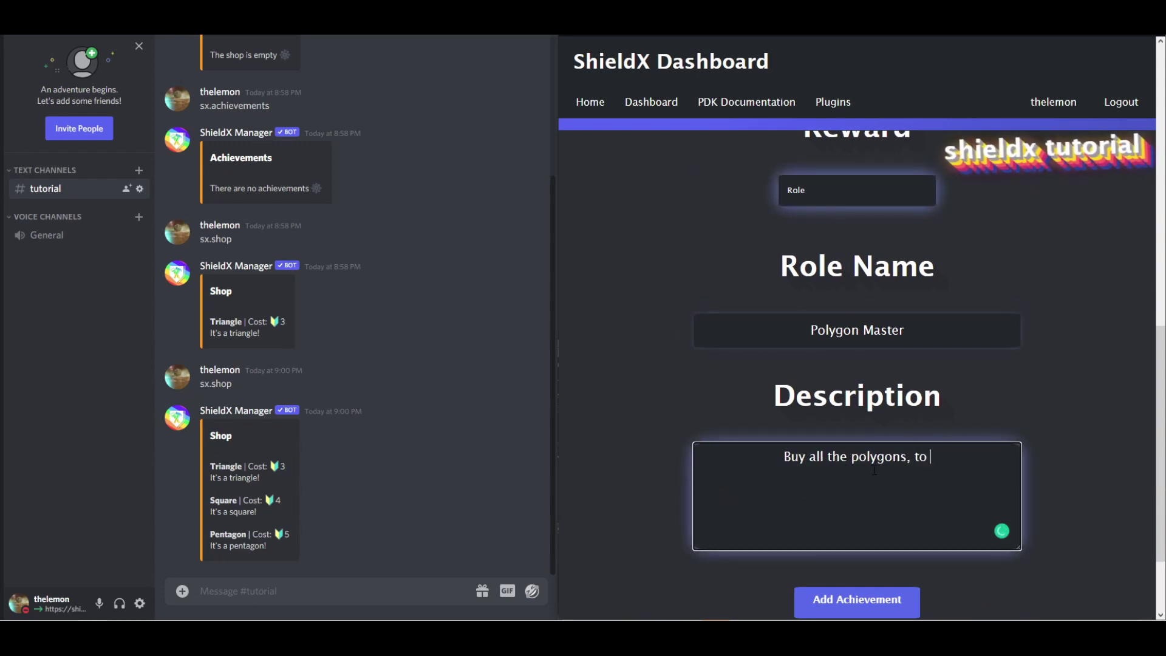
text(become the master!)
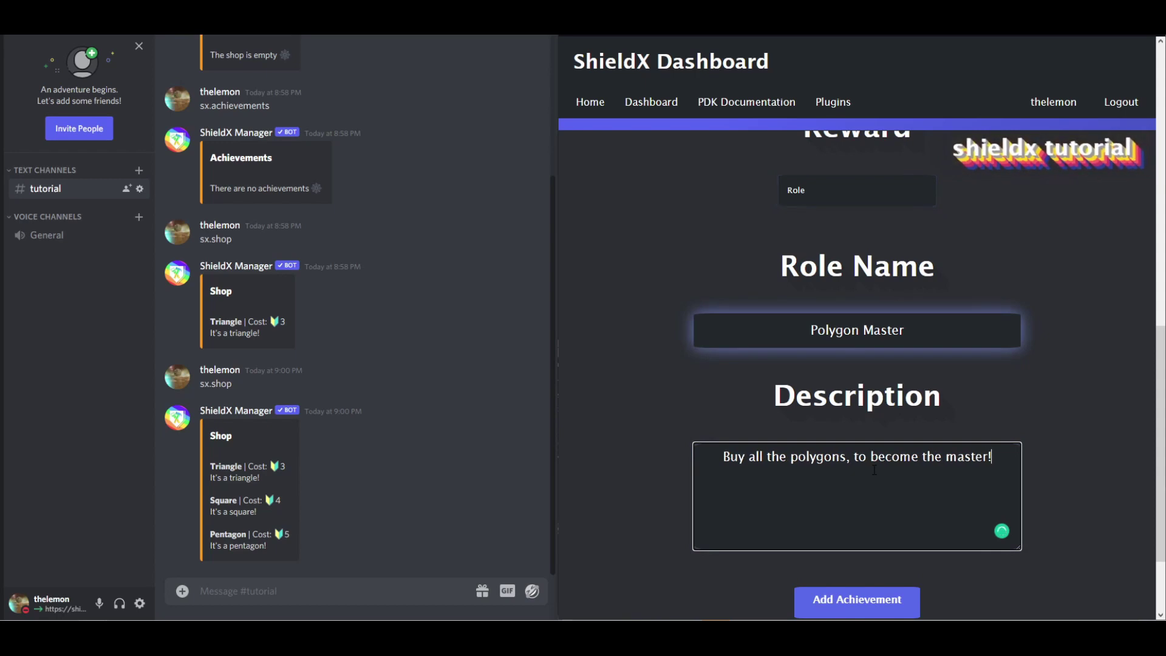
click(875, 459)
key(BackSpace)
scroll(880, 485, down, 2)
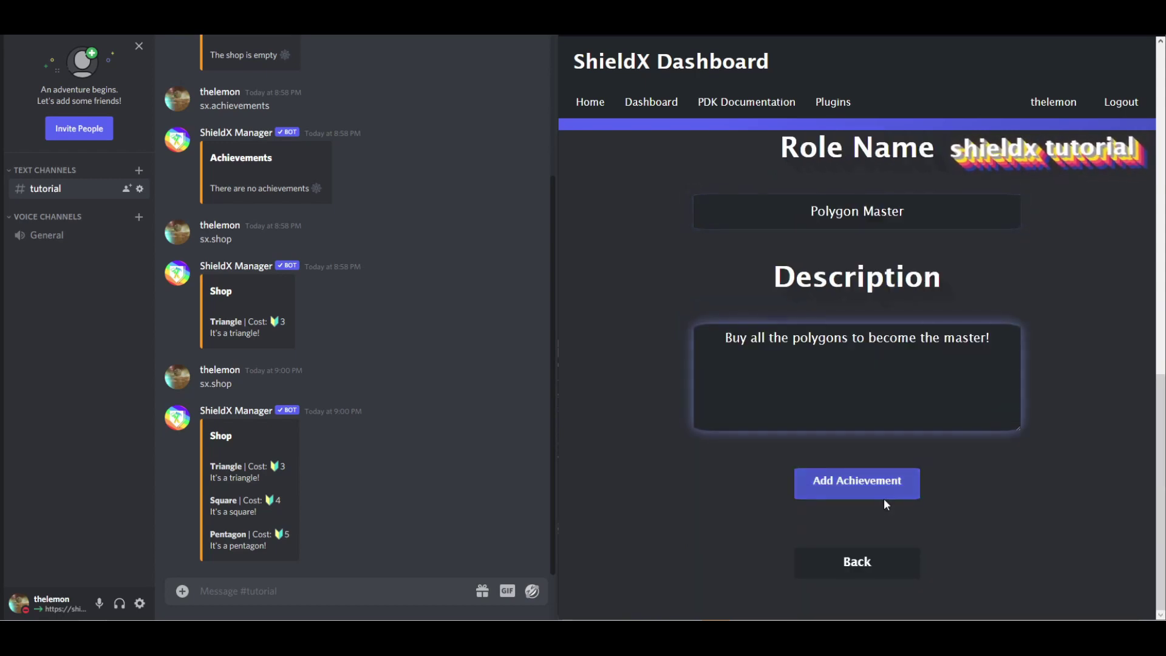
Step: Save the Polygonal achievement, then check it and your XP with sx.achievements and sx.stats
click(884, 499)
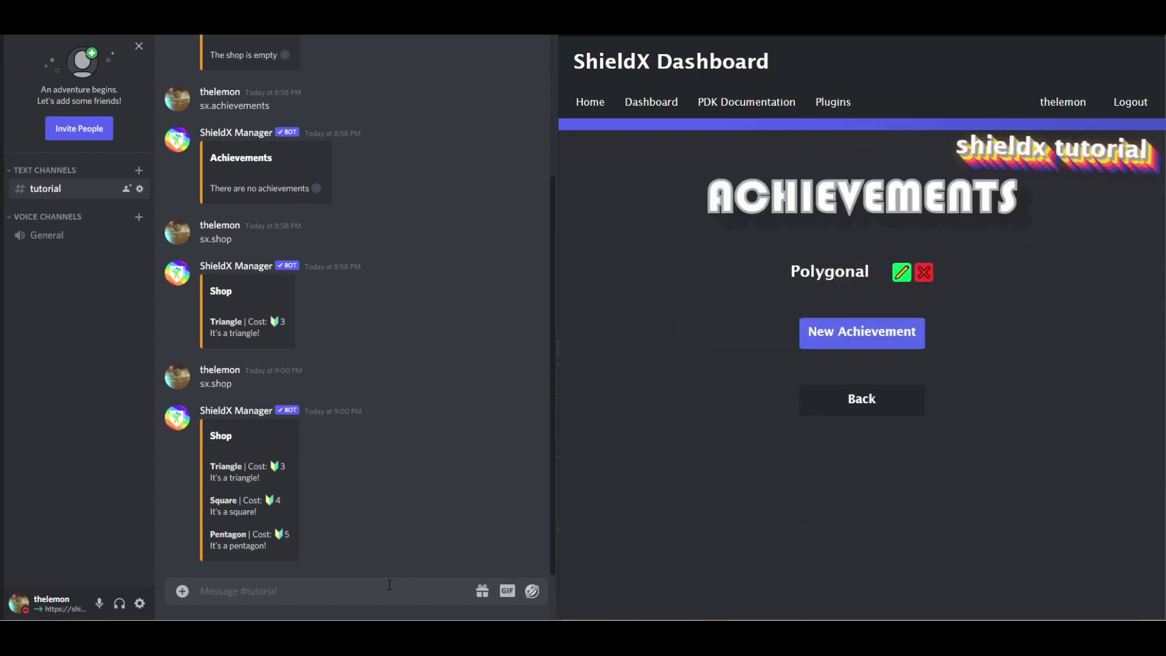
text(sx.achievements)
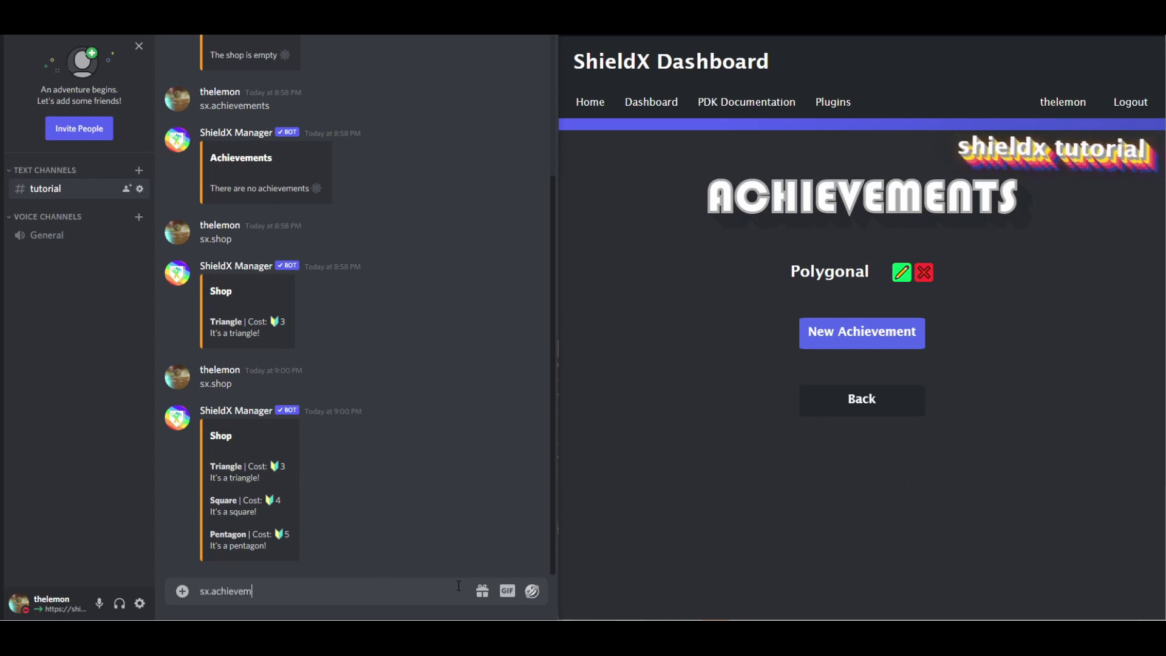
key(Return)
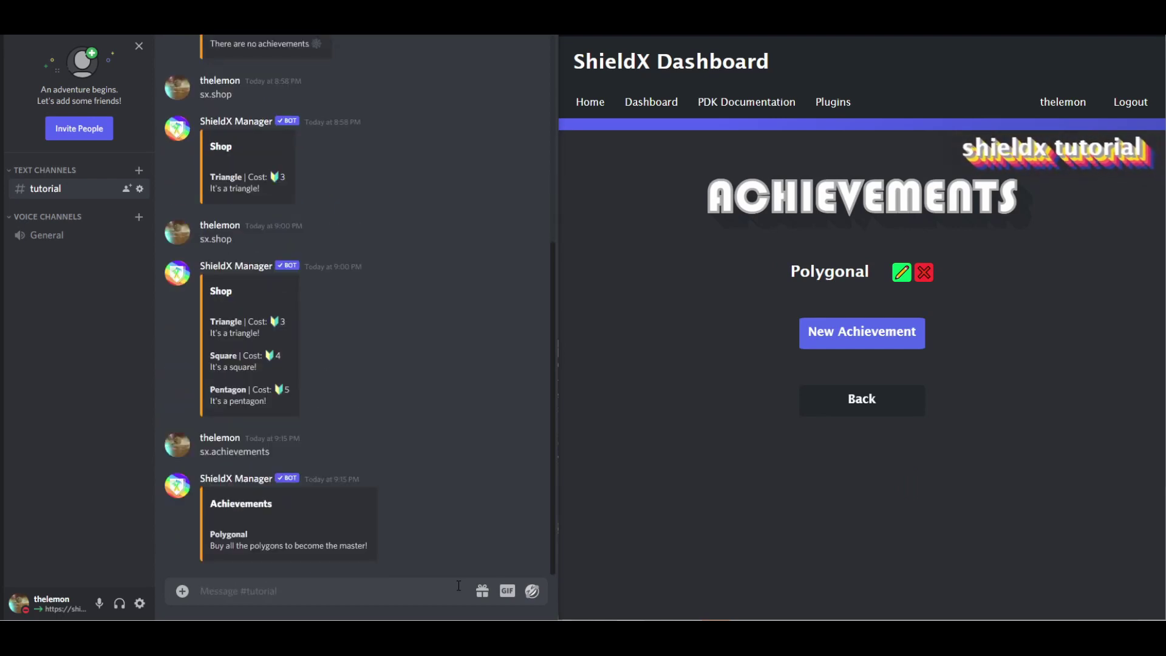
text(sx.stats)
key(Return)
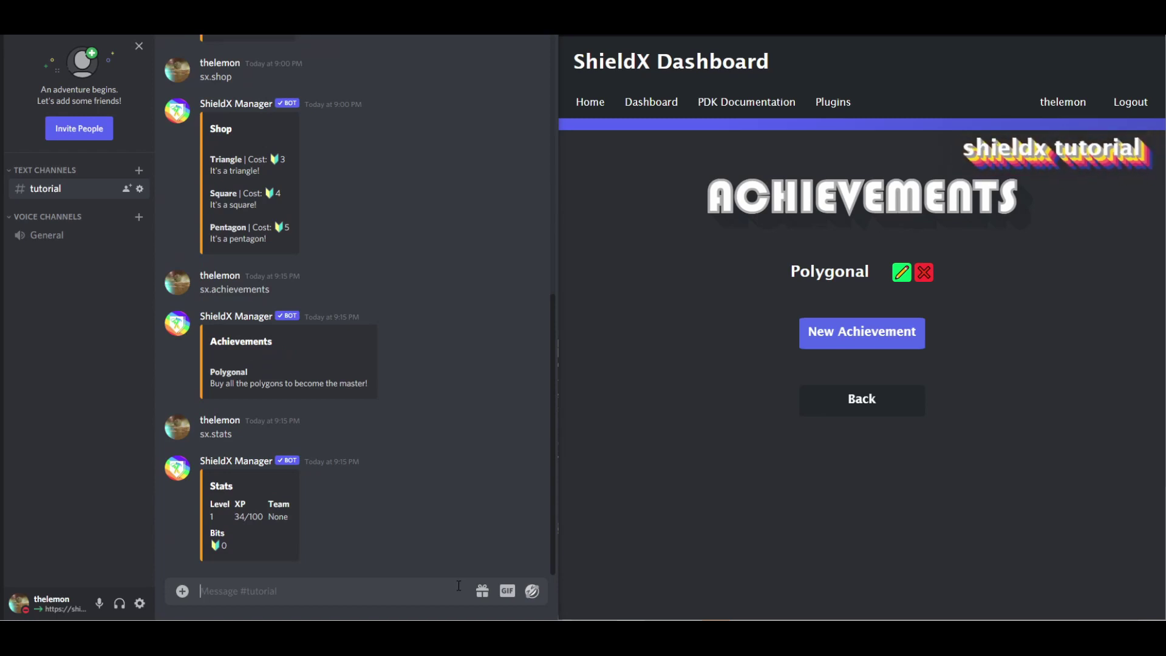
Step: Send bursts of 'a' messages and recheck sx.stats until the bot awards 5 bits
text(a a a a a a a a a a a)
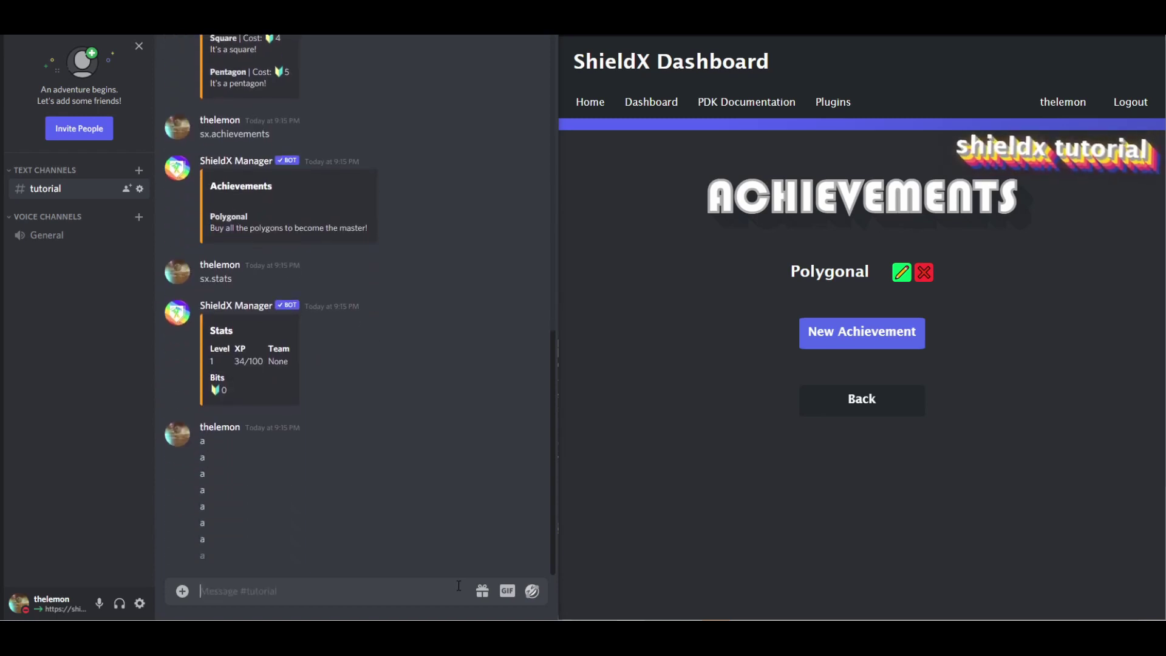
key(Return)
text(a)
key(Return)
text(a)
key(Return)
text(a)
key(Return)
text(a)
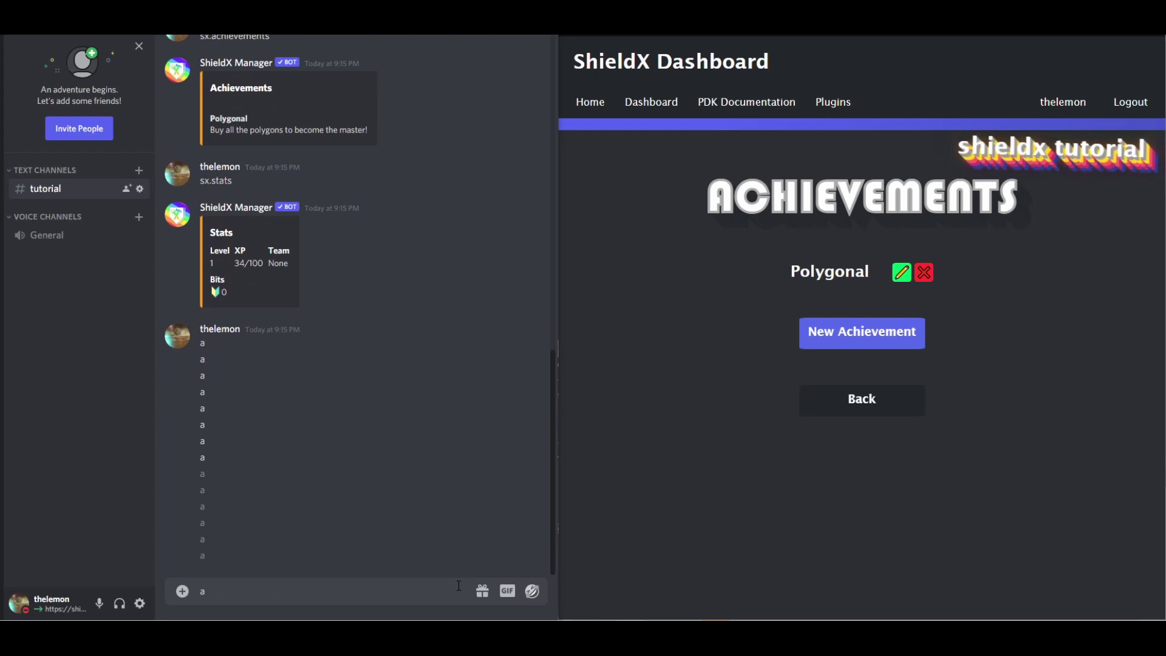
key(BackSpace)
text(sx)
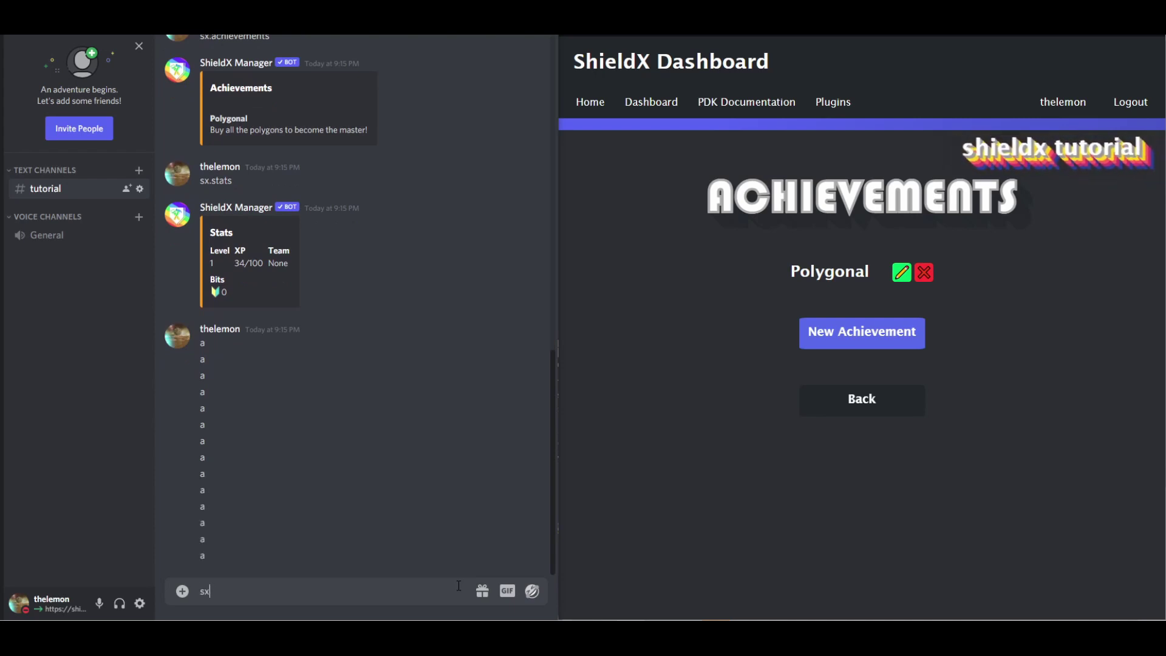
text(.stats)
key(Return)
text(a)
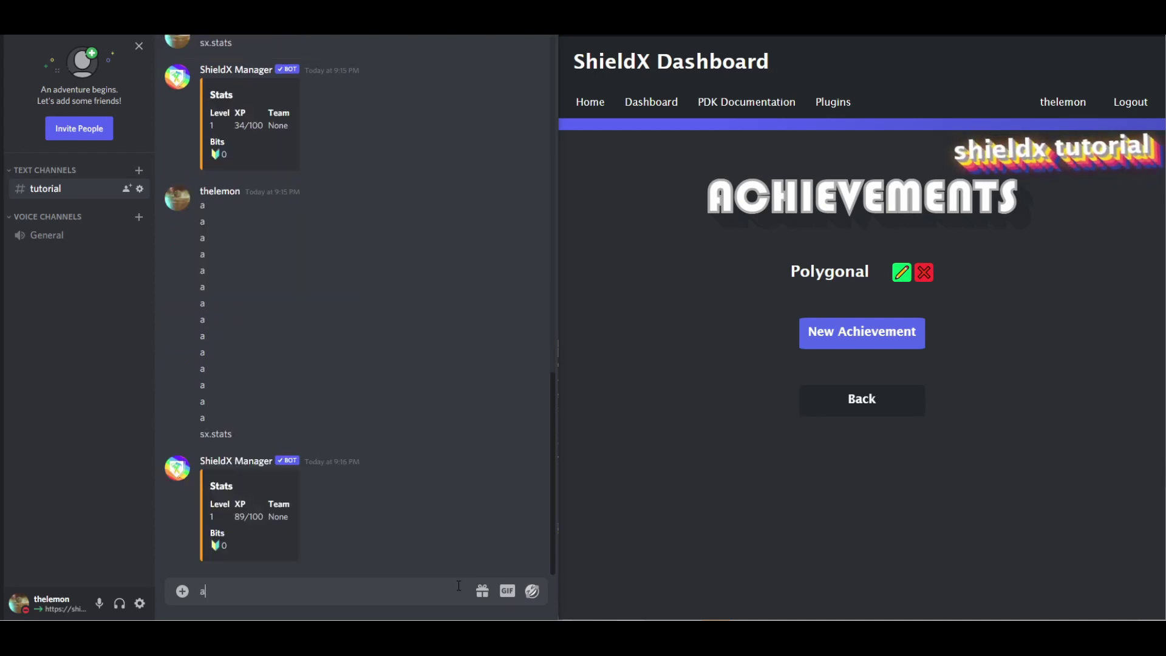
key(Return)
text(a)
key(Return)
text(a)
key(Return)
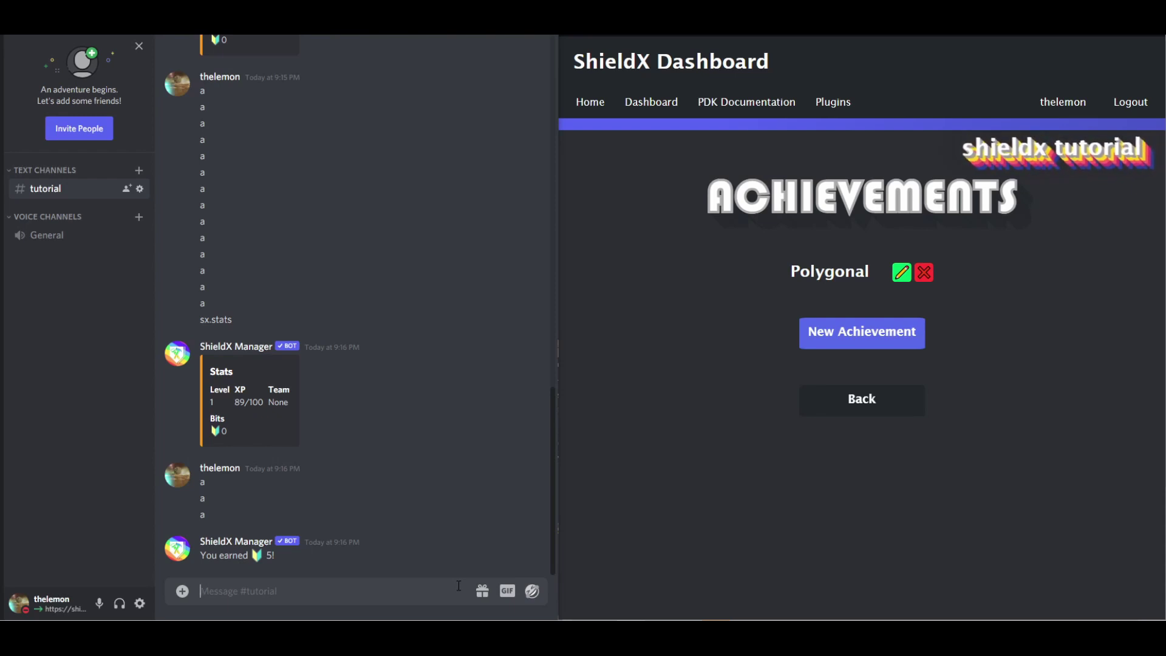
Step: Find the GiveNTake plugin and its sx.gntHelp command on the Plugin List page
click(846, 99)
scroll(850, 192, down, 8)
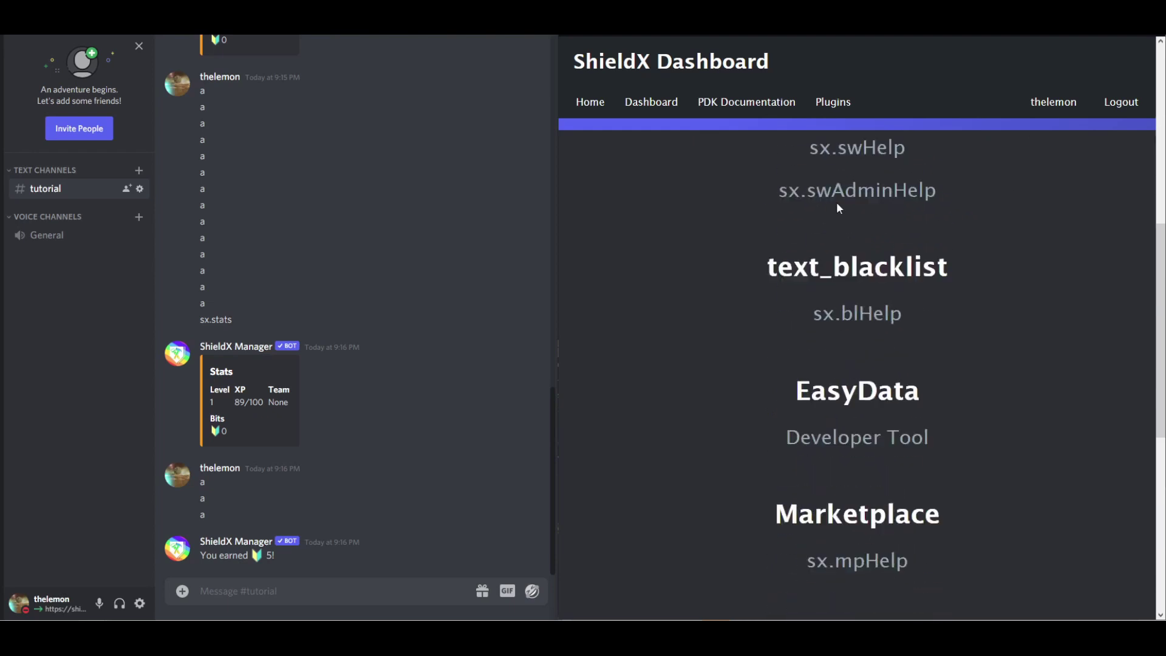
scroll(839, 208, down, 5)
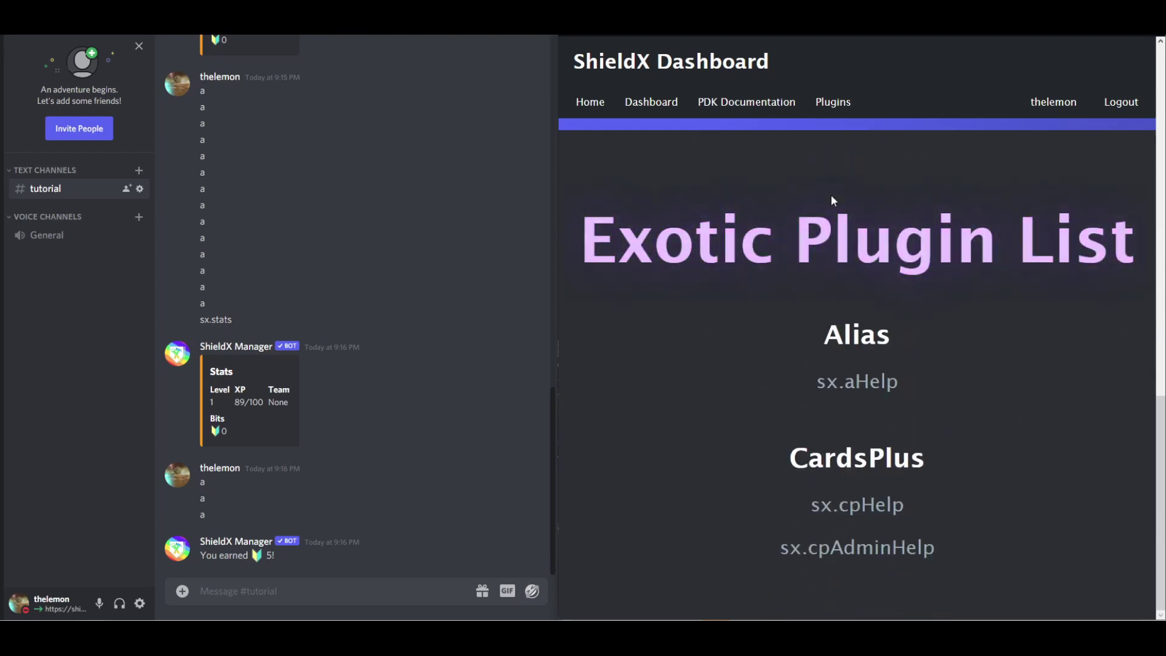
scroll(805, 371, down, 5)
scroll(803, 371, up, 5)
double_click(851, 316)
double_click(843, 337)
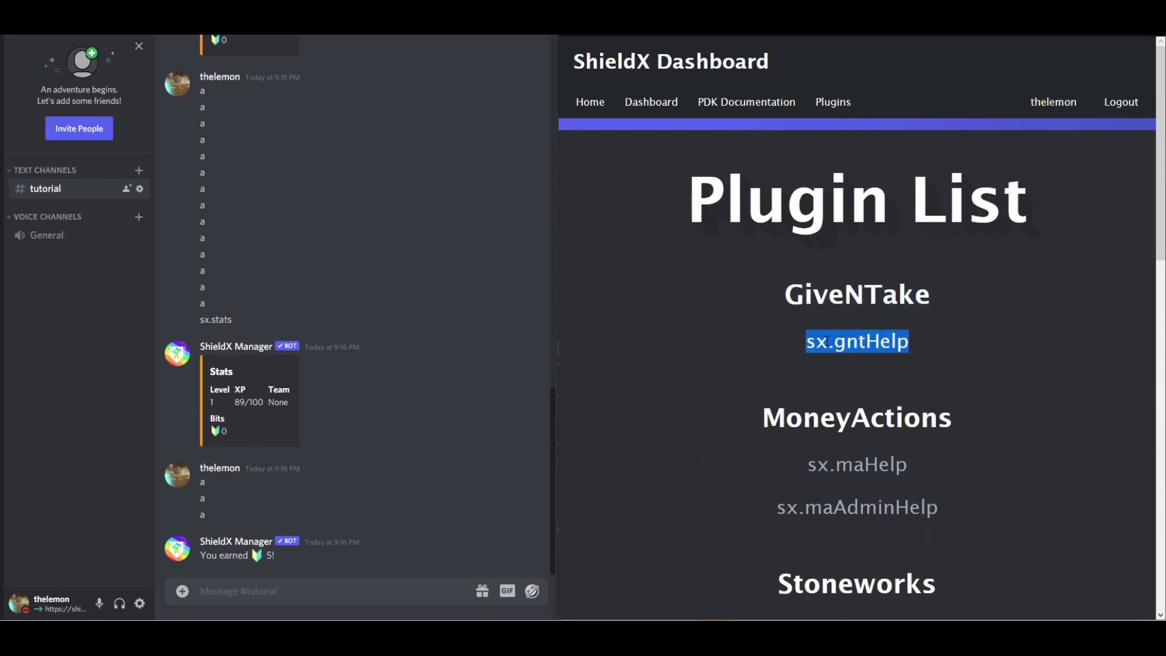
Step: Load GiveNTake in Discord with sx.loadPlugin GiveNTake and list plugins via sx.plugins
click(452, 588)
text(sx.loadPlugin GiveNTake)
key(Return)
text(sx.plugins)
key(Return)
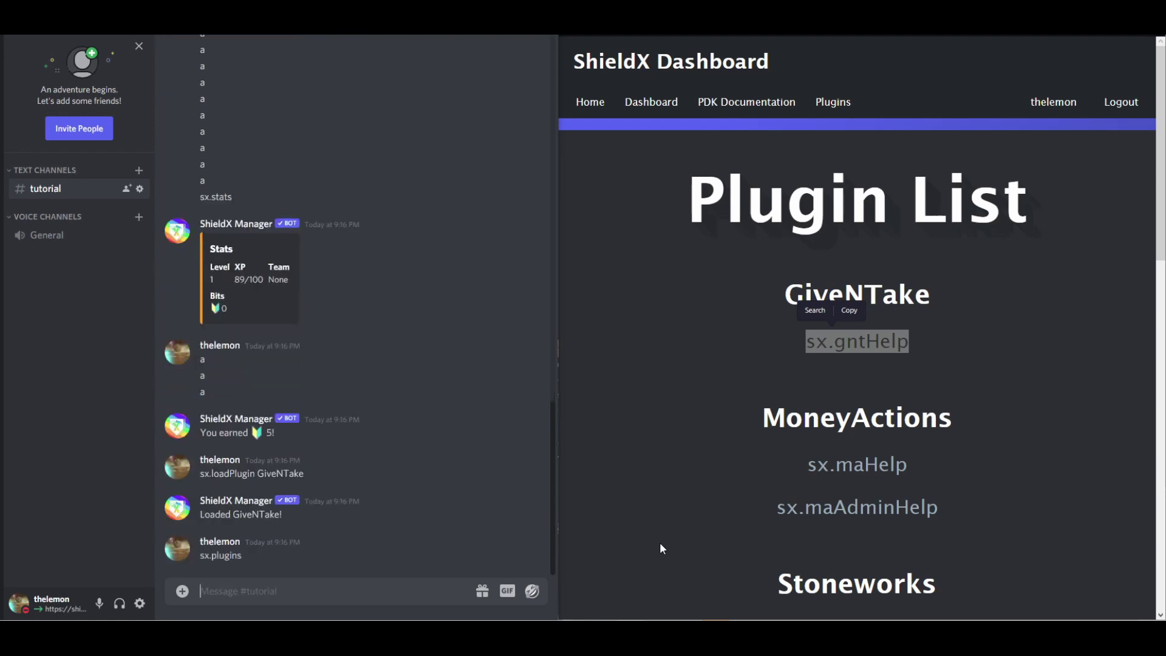
click(888, 451)
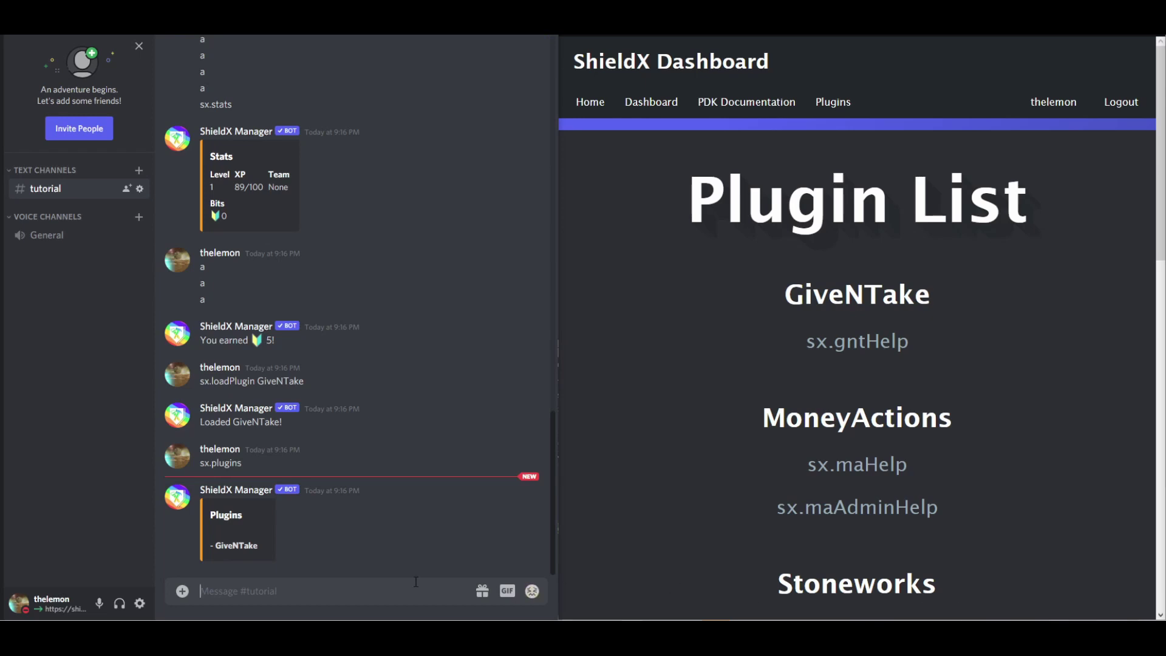
Step: Clear 2 messages with sx.clear 2, list the plugins, and show GiveNTake help
text(sx.clear 2)
key(Return)
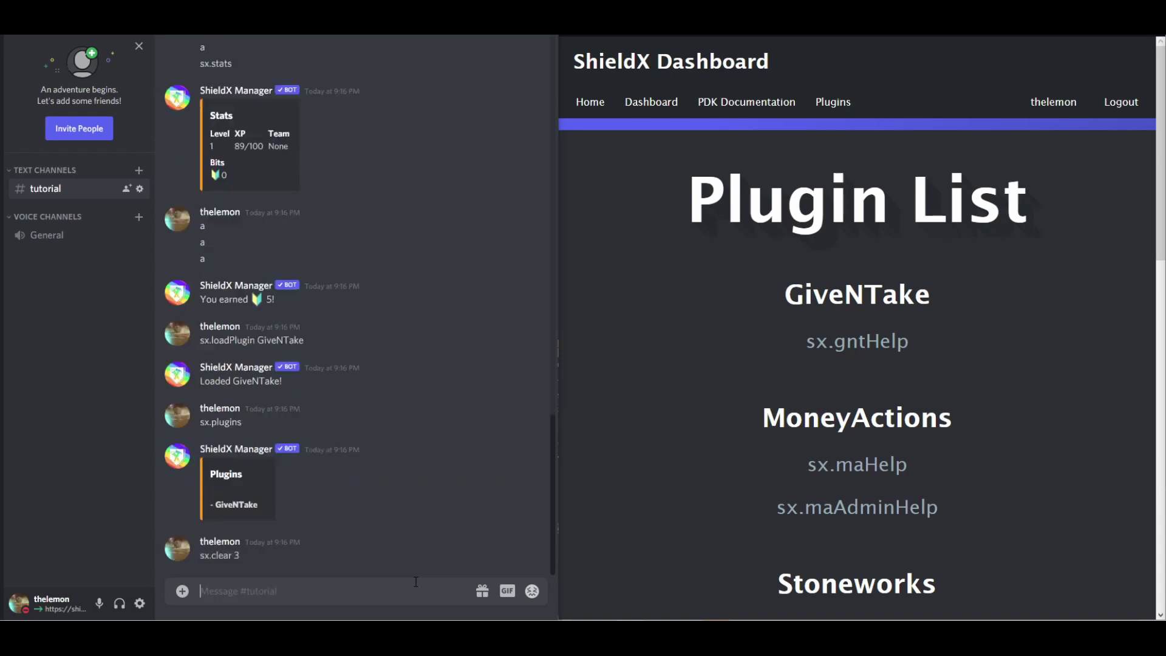
text(sx.plugins)
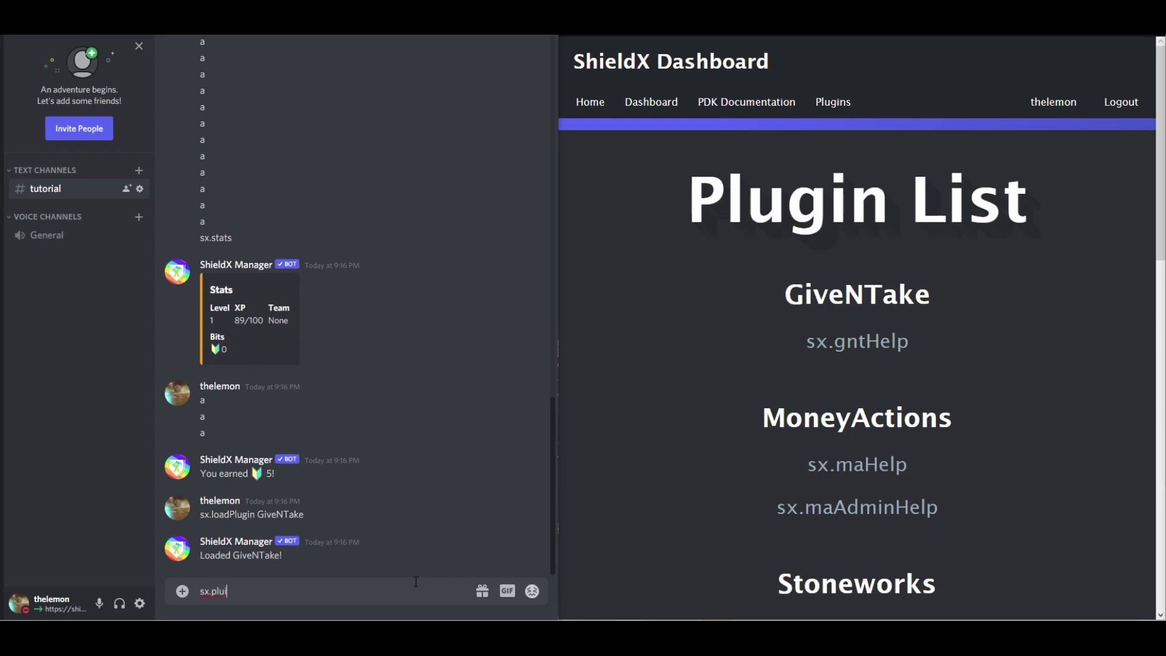
key(Return)
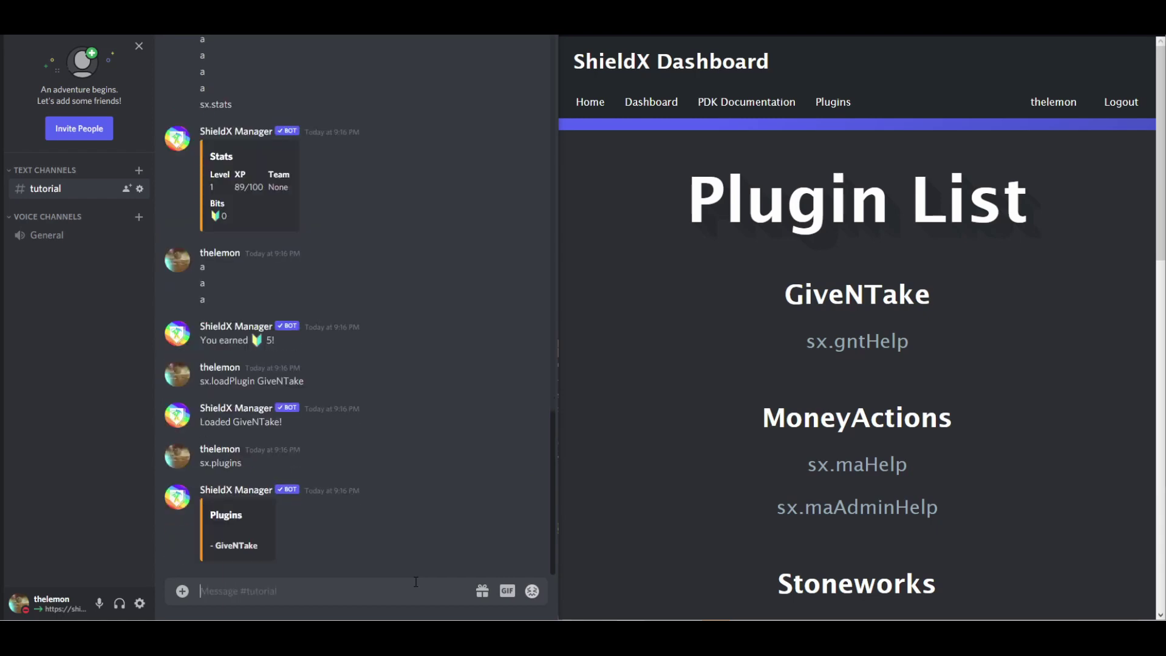
text(sx.gntHelp)
key(Return)
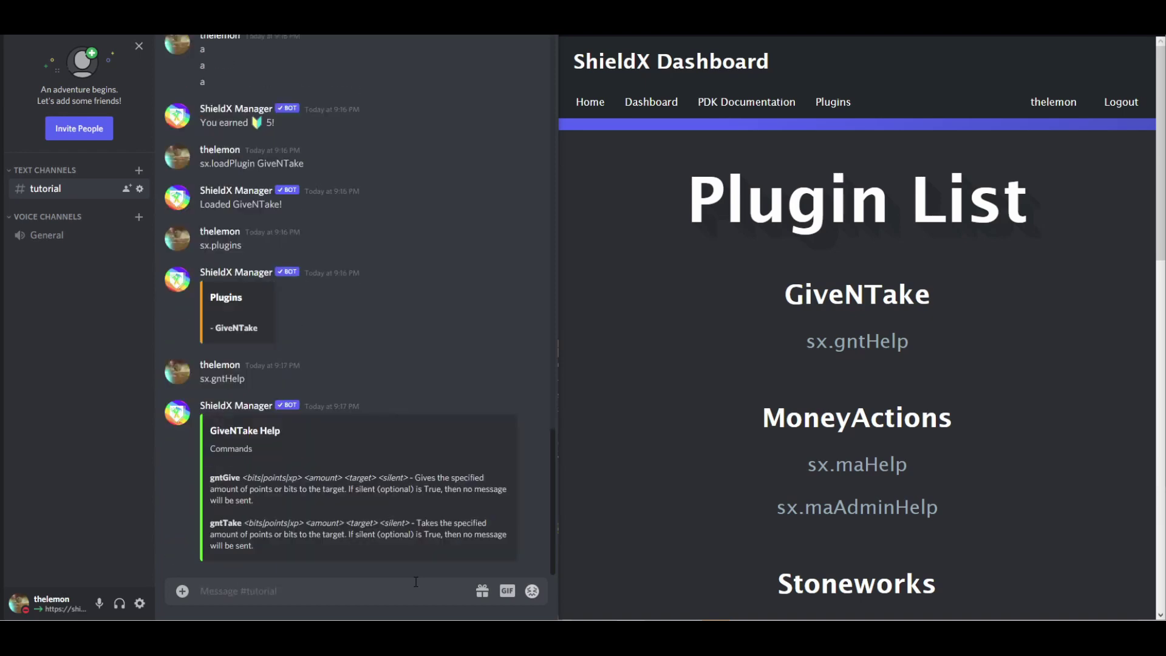
Step: Give yourself 1000 bits with sx.gntGive and check stats showing 1005 bits
text(sx.gntGive bits 1000 @)
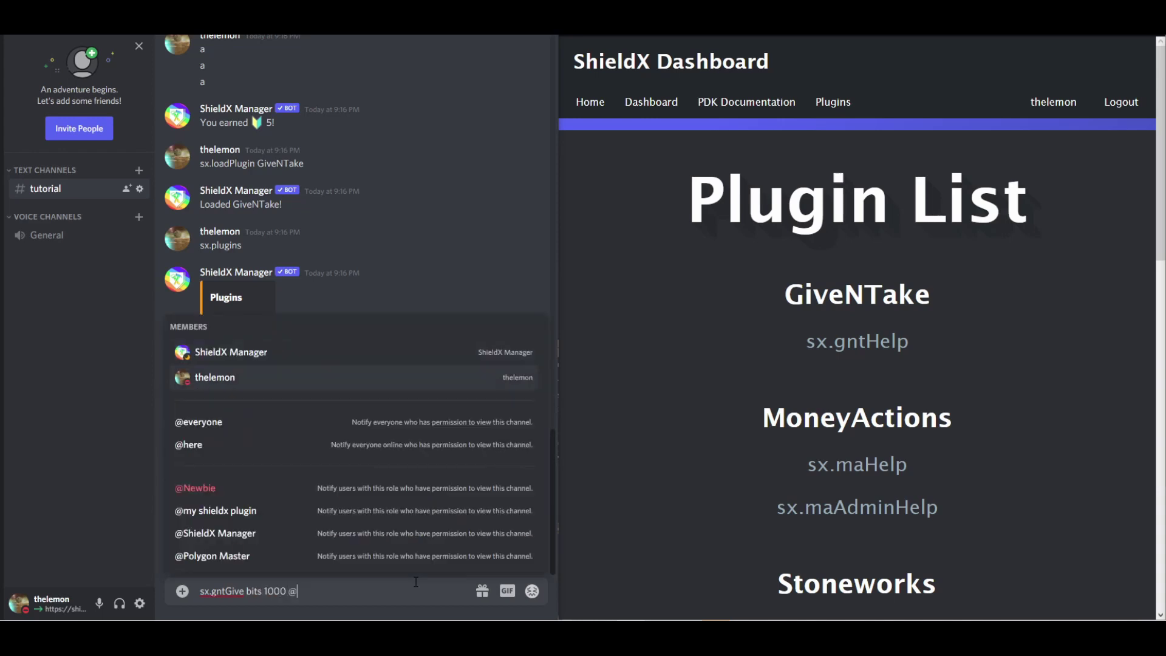
key(Down)
key(Return)
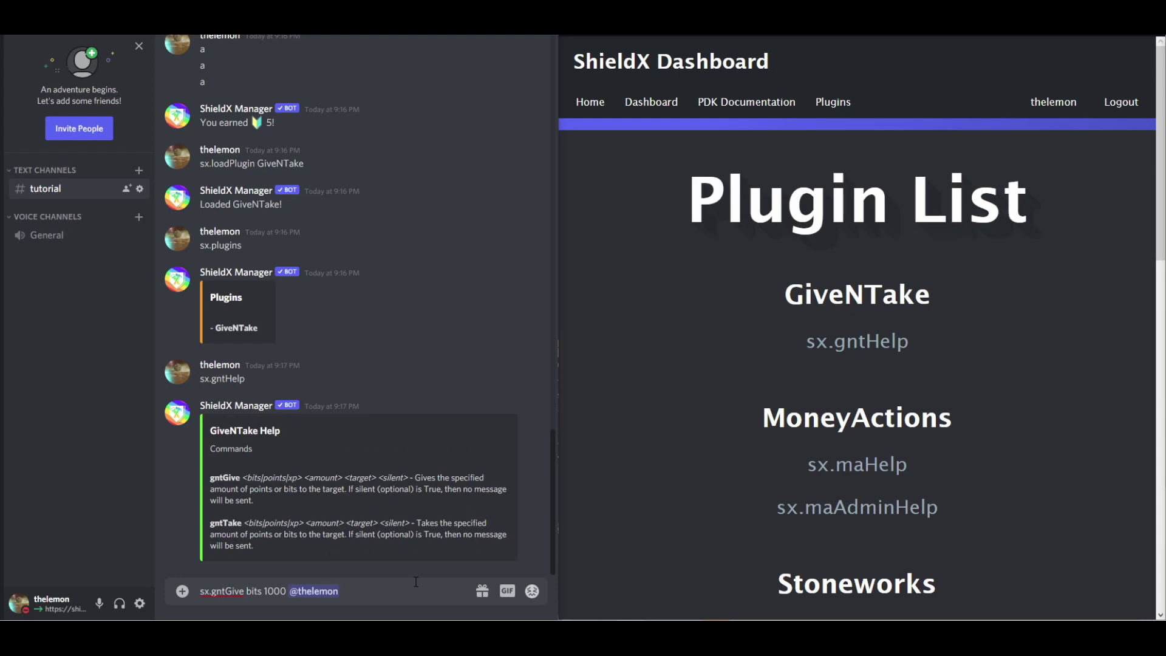
key(Return)
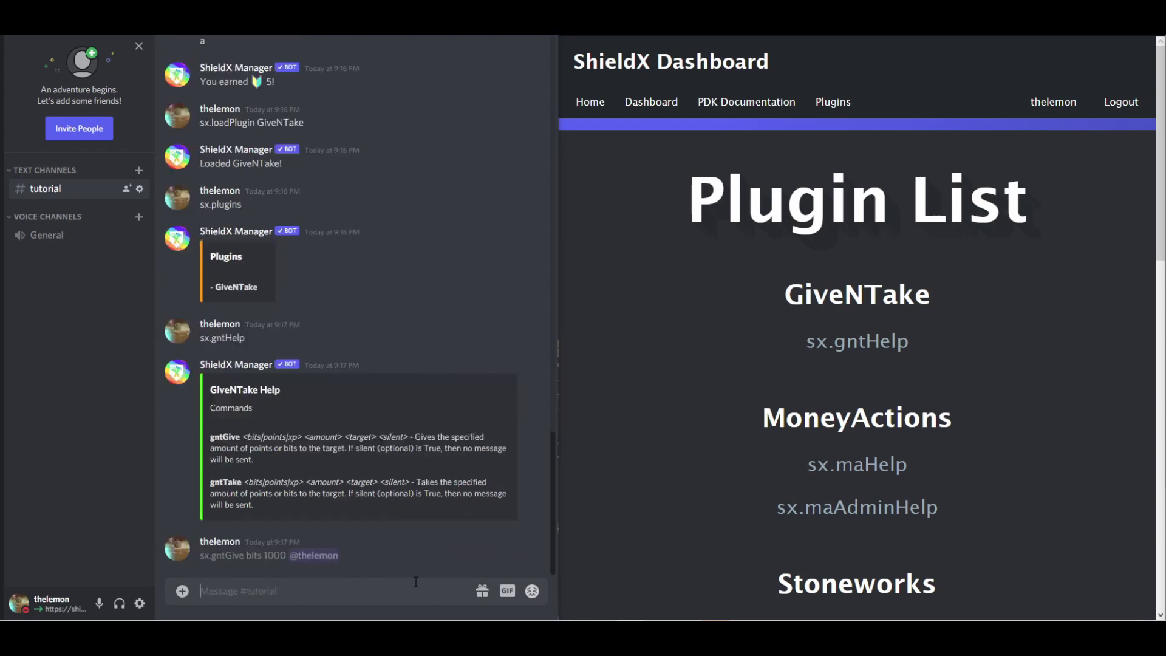
text(sx.stats)
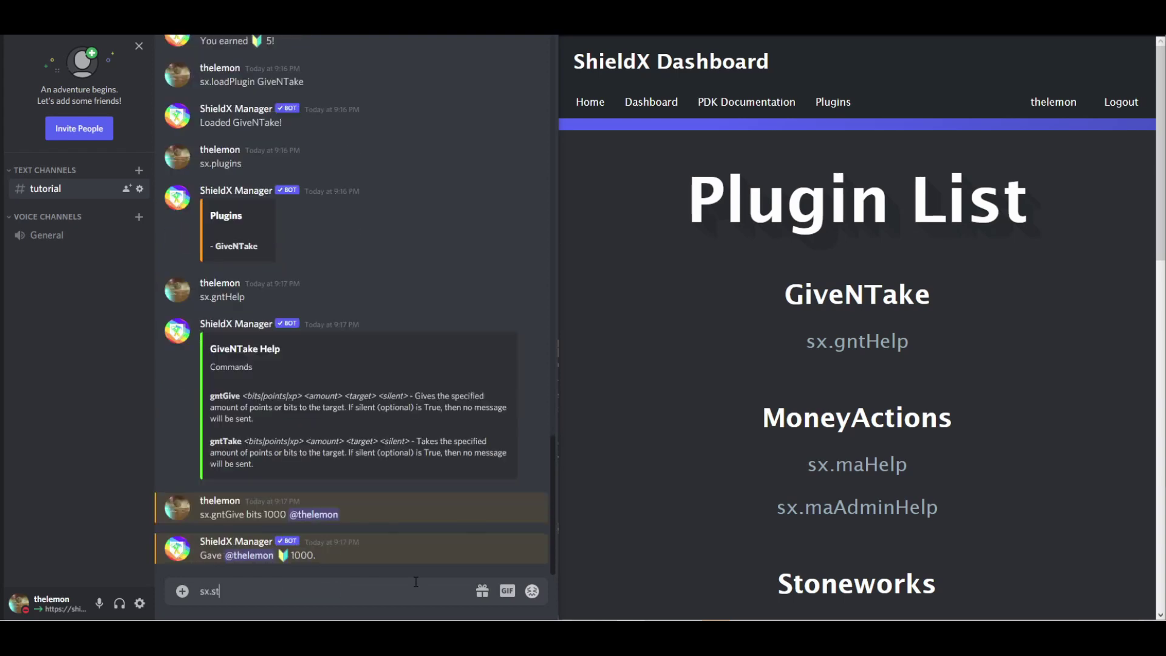
key(Return)
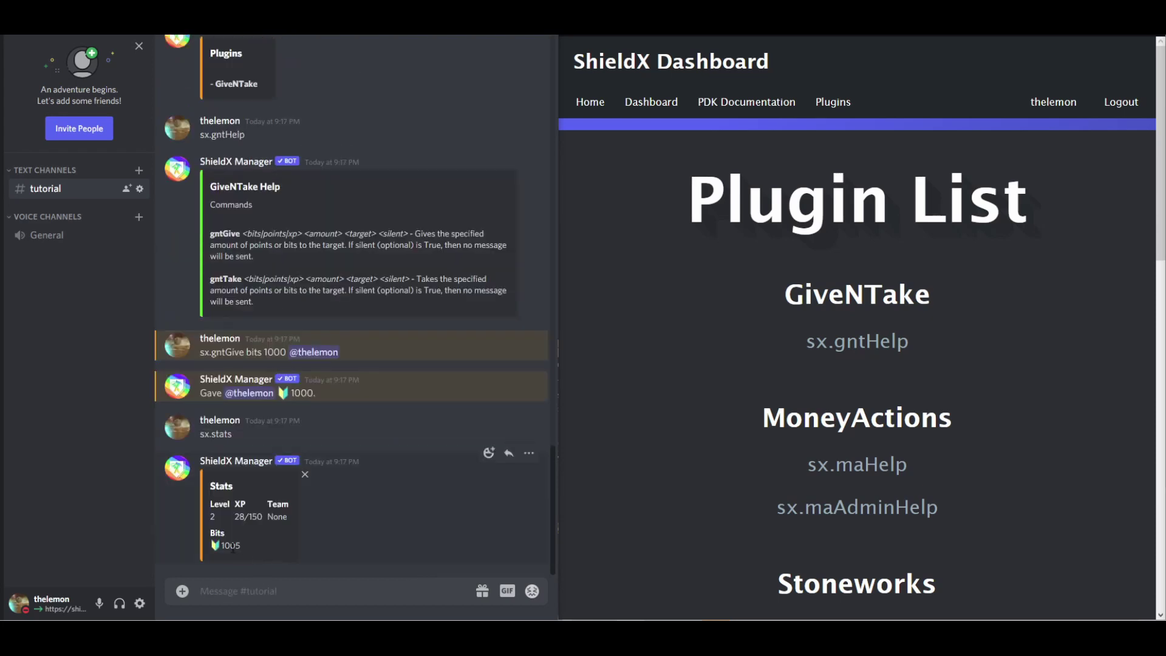
Step: List the shop and buy a Triangle, a Square and a Pentagon
double_click(231, 545)
text(sx.shop)
key(Return)
text(sx.shop Tri)
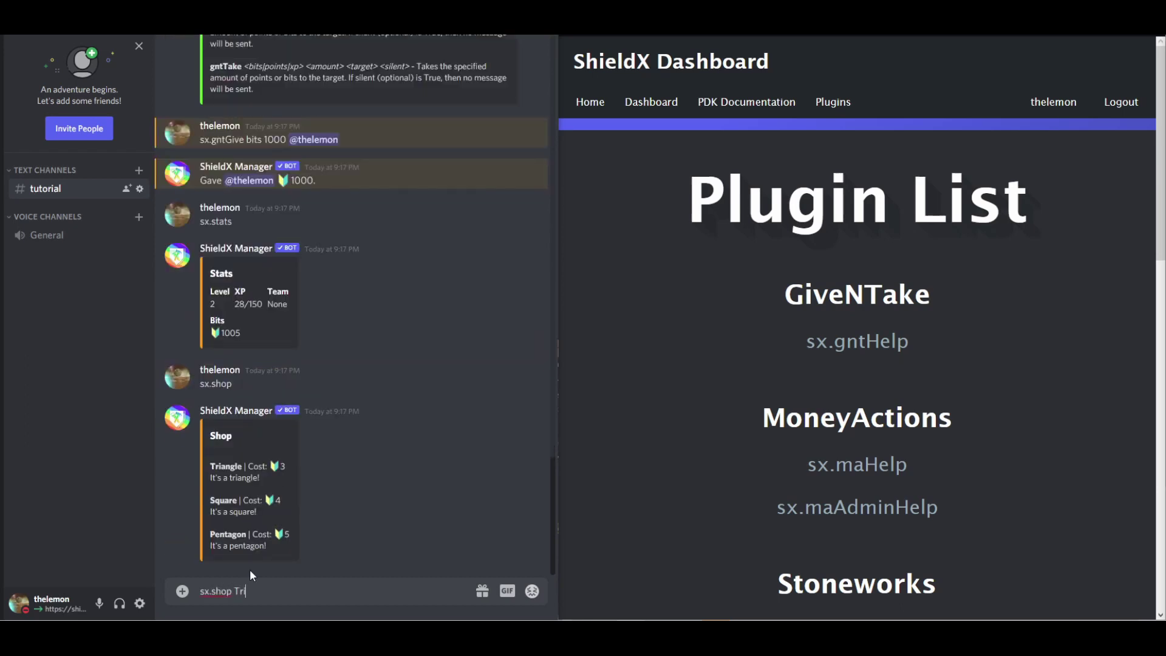
text(angle)
key(Return)
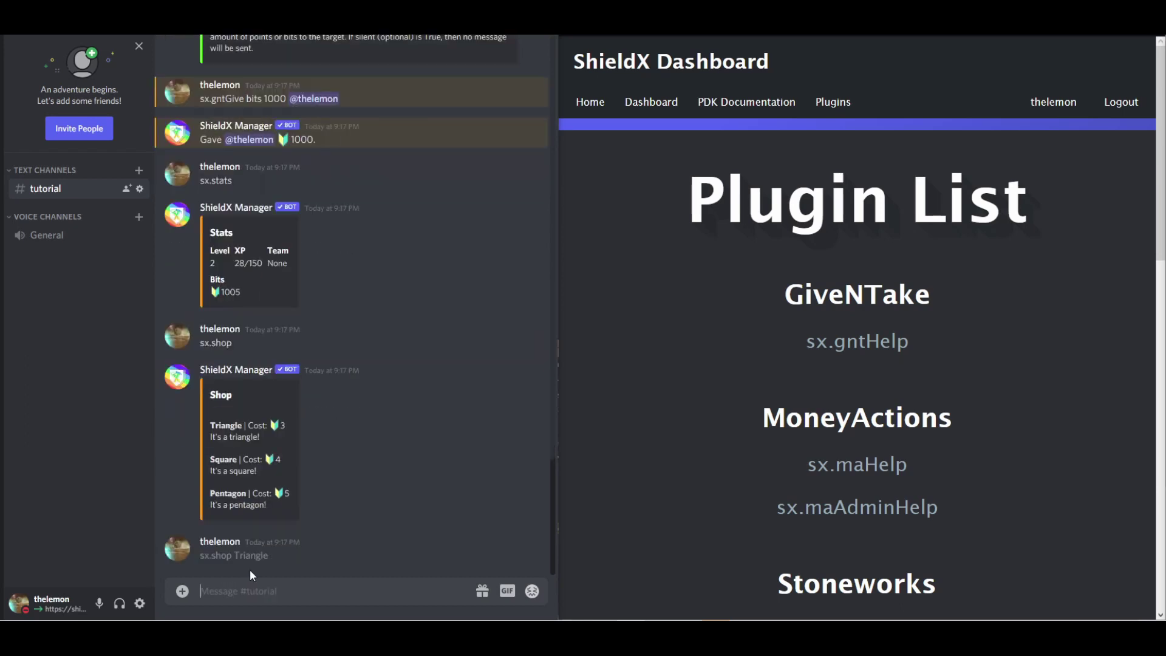
text(sx.shop)
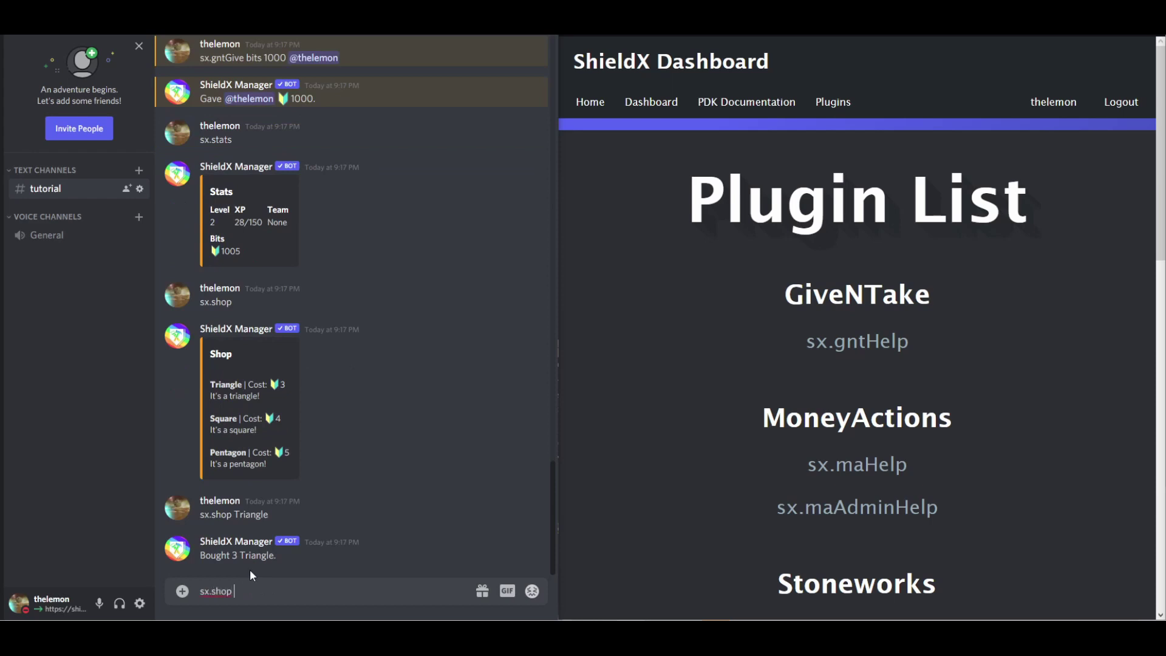
text( Square)
key(Return)
text(sx.shop)
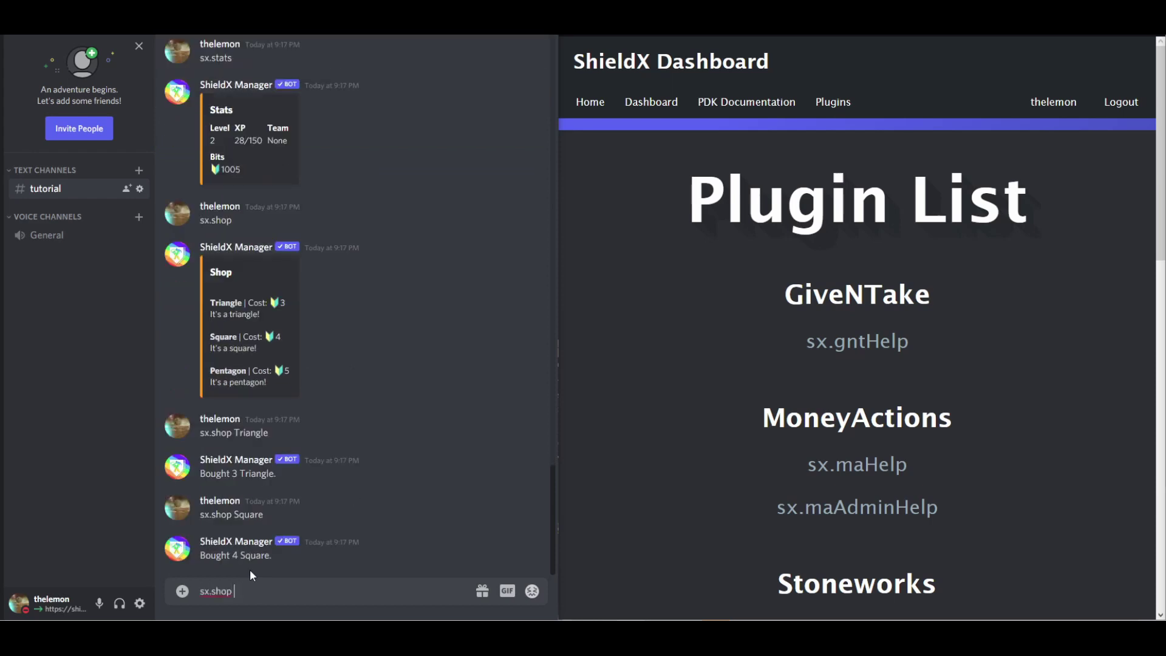
text( Pentagon)
key(Return)
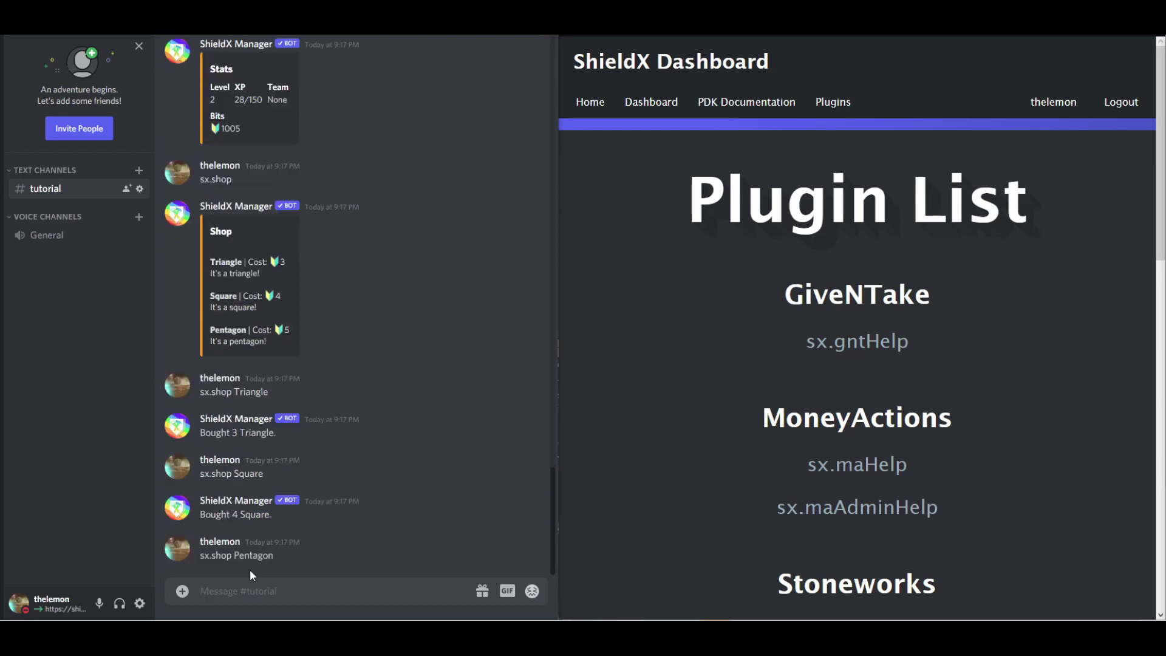
Step: Post 'Cool!' in the chat
text(sx.)
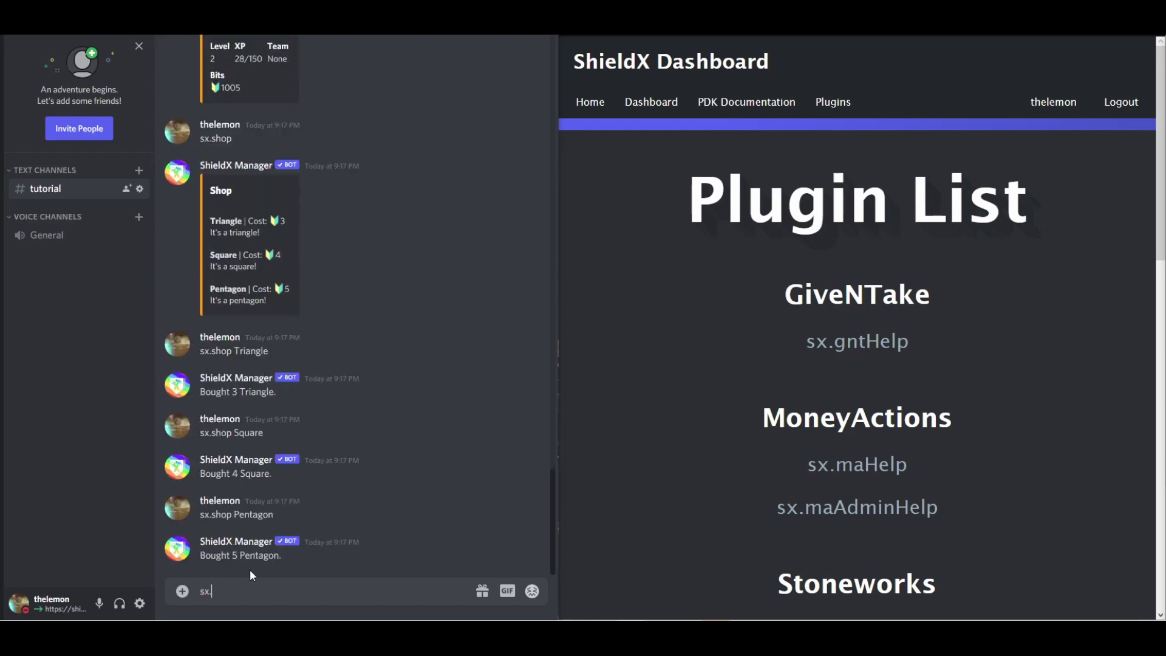
key(BackSpace)
key(BackSpace)
key(BackSpace)
text(Cool!)
key(Return)
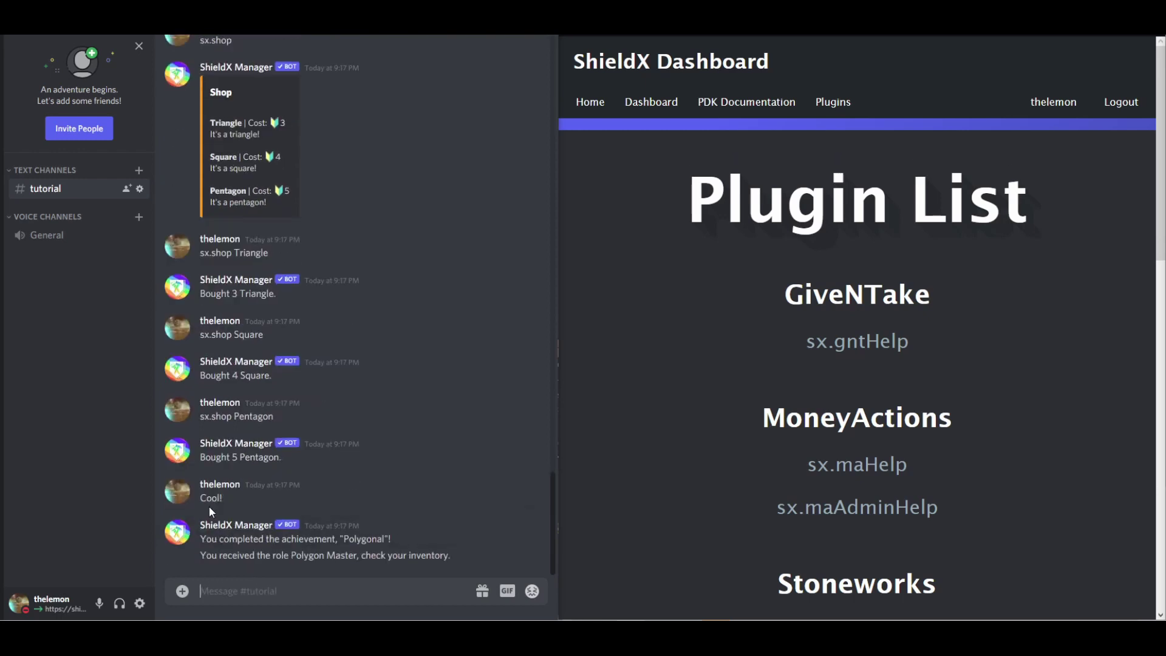
Step: Show the inventory and use the Polygon Master item with sx.use Polygon Master
text(sx.inventory)
key(Return)
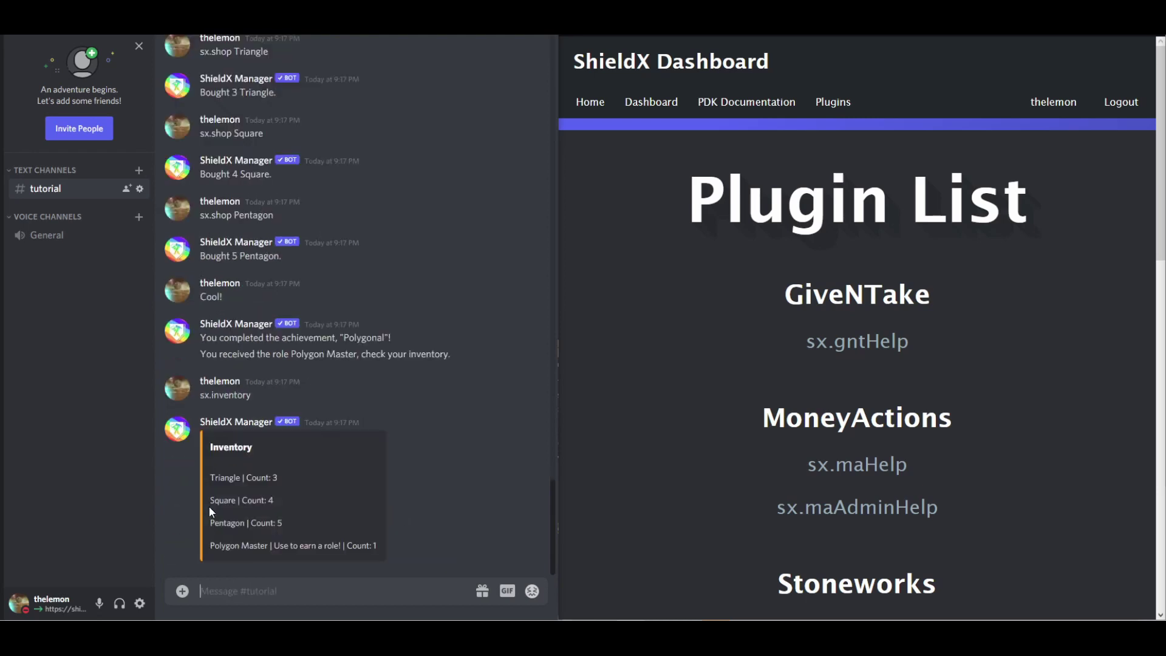
text(sx.use Polygon Master)
key(Return)
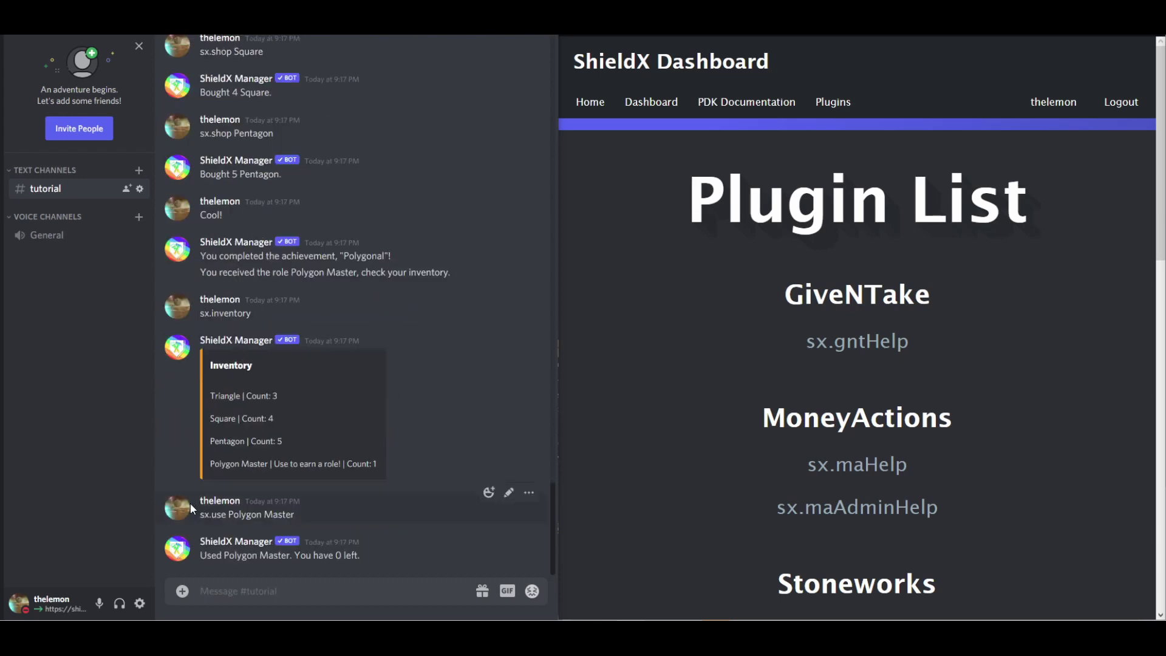
Step: Confirm the Polygon Master role on your profile, then go to the dashboard's server picker
click(186, 510)
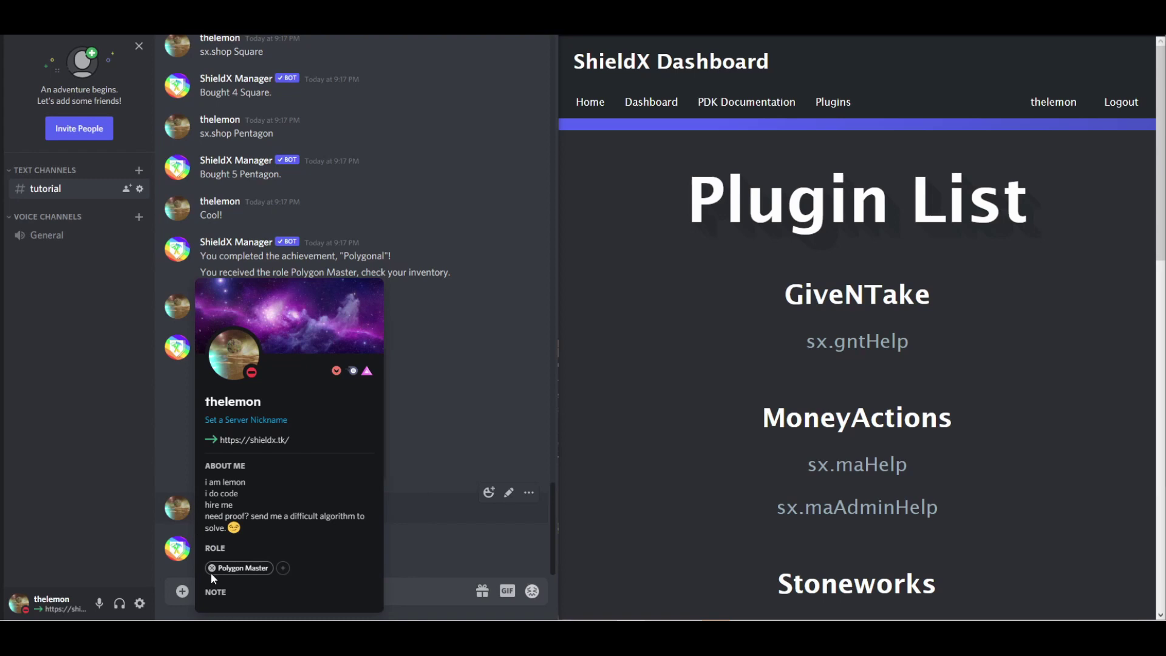
click(413, 483)
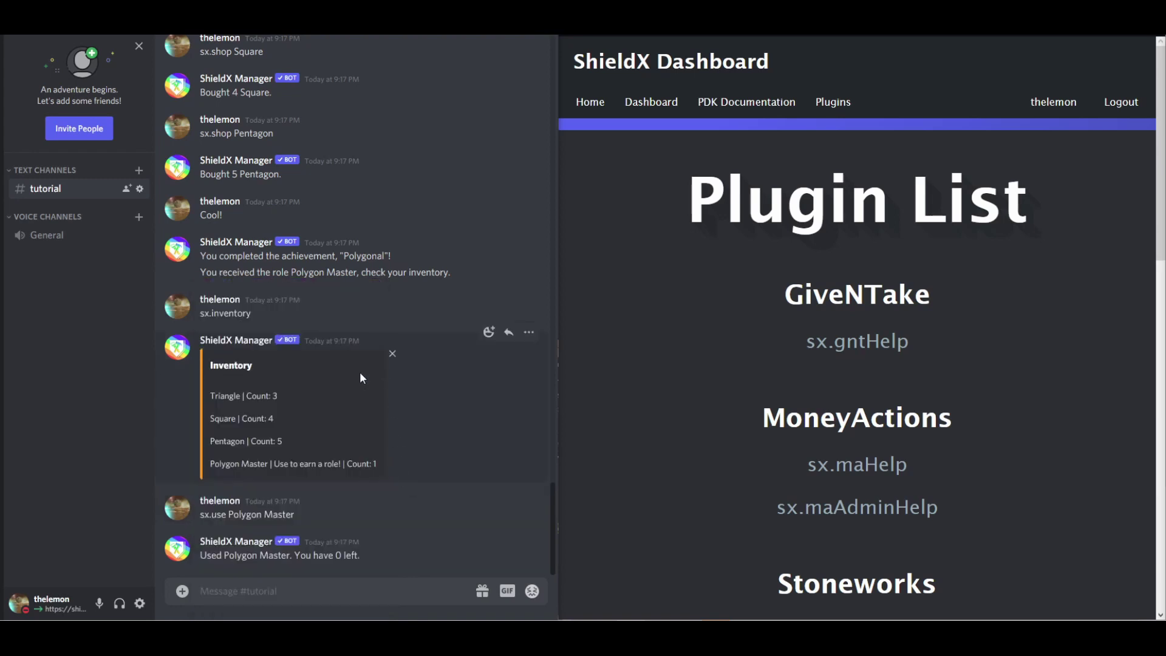
click(651, 114)
Step: Choose the shieldx tutorial server and load its general settings
click(849, 196)
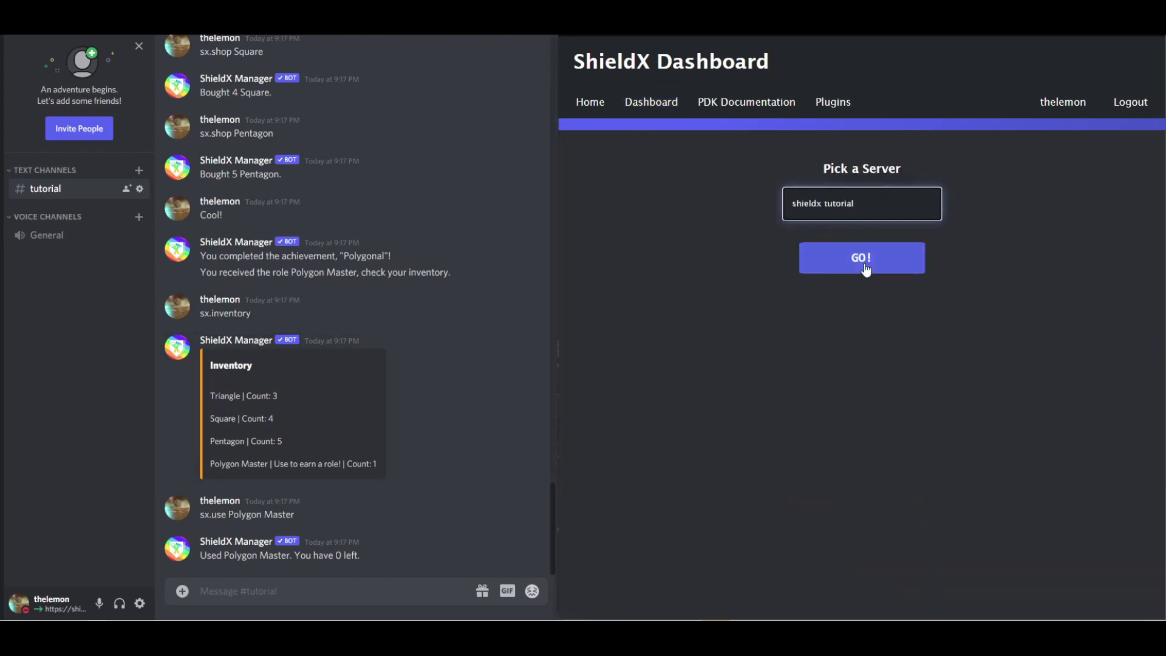
click(866, 270)
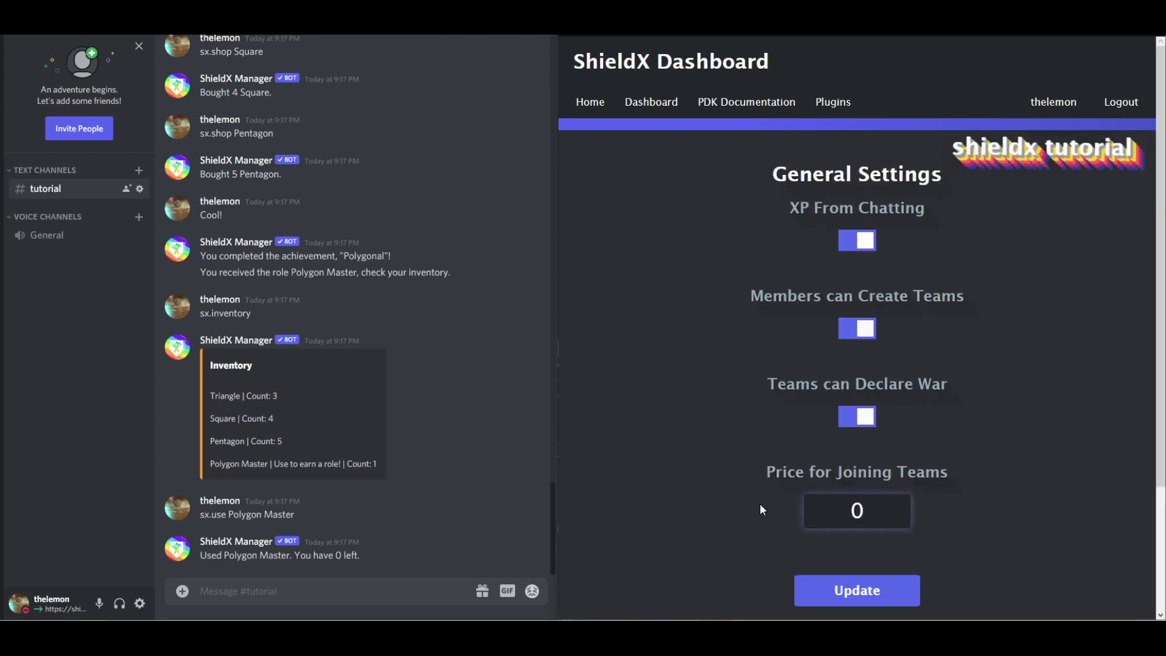
scroll(745, 454, down, 3)
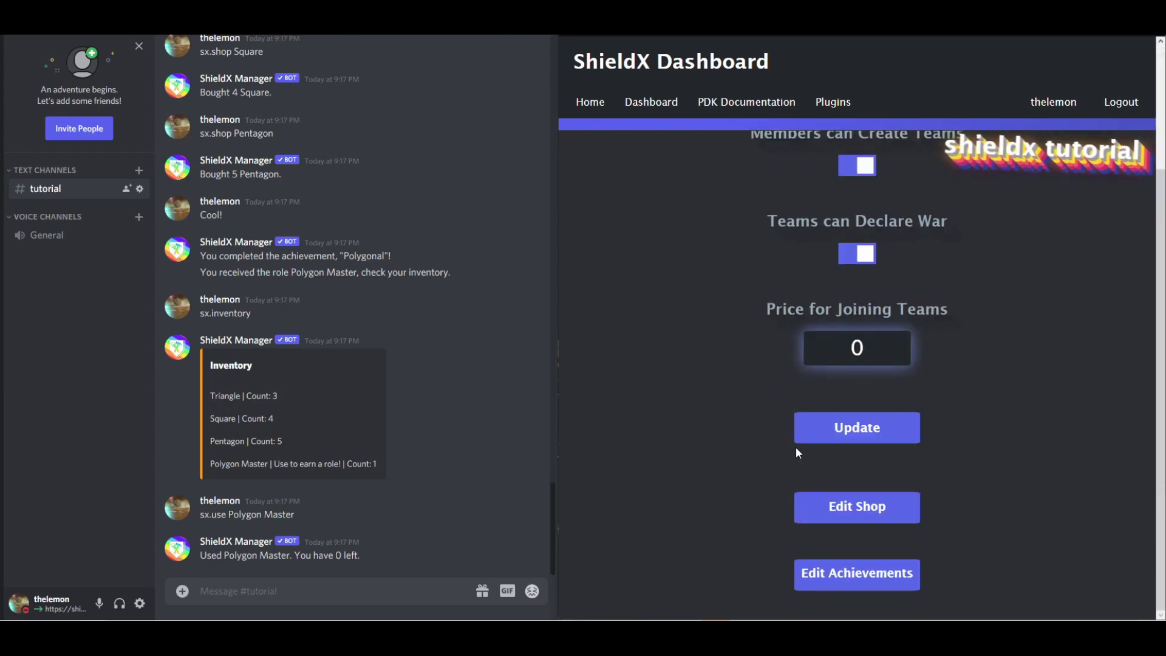
Step: Review the Triangle, Square and Pentagon shop items, then go to the Achievements page
click(844, 510)
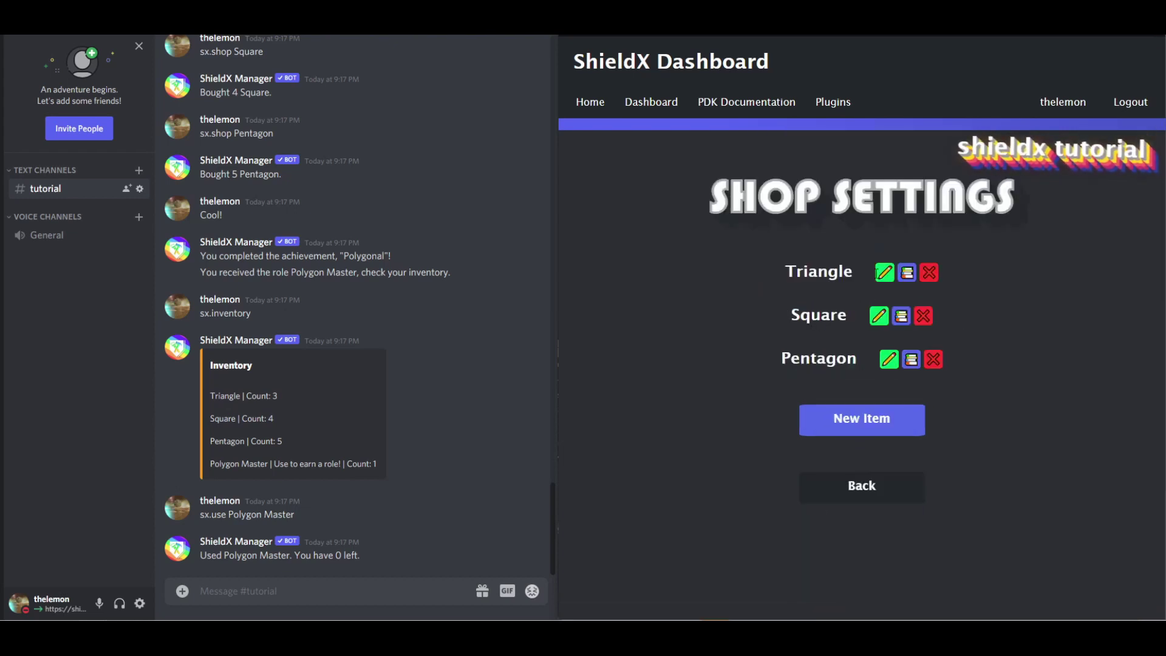
click(872, 491)
scroll(857, 588, down, 2)
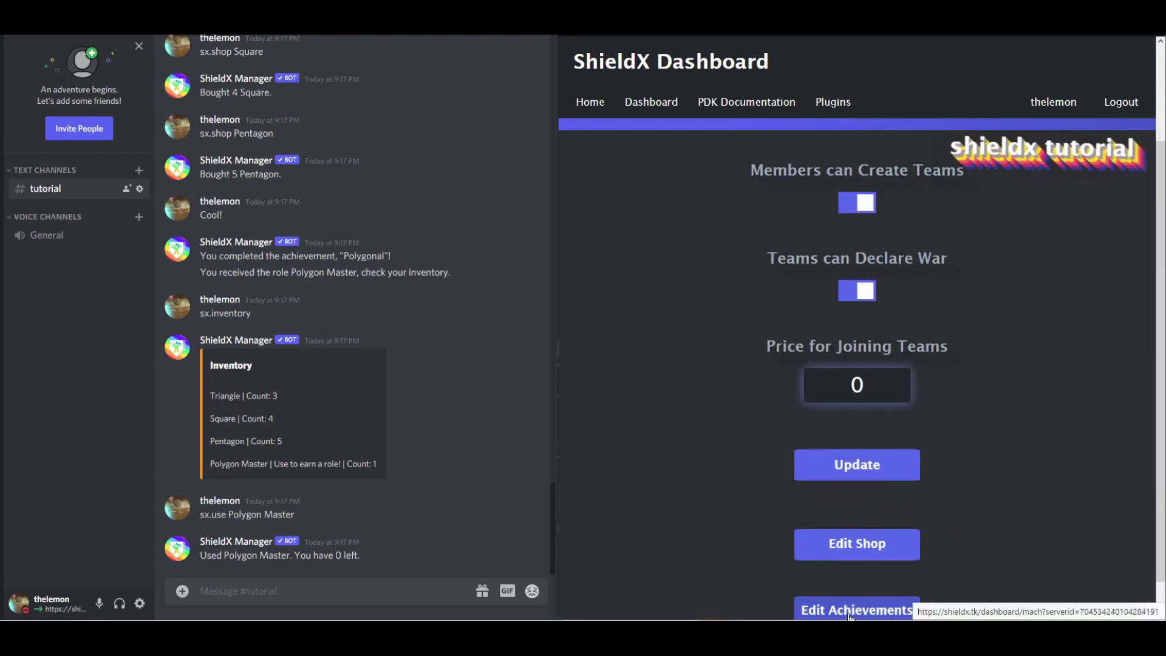
click(850, 614)
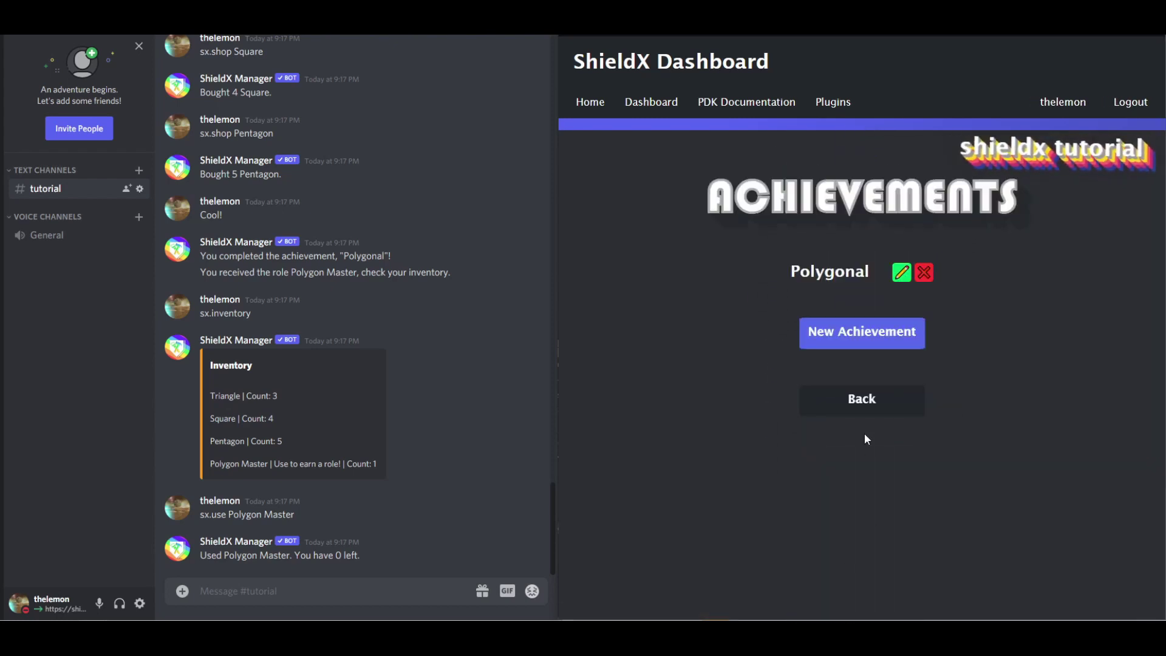